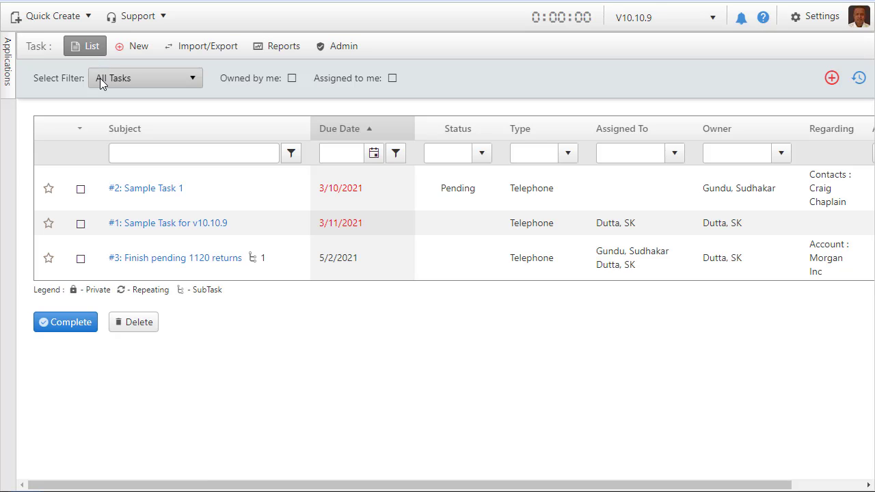
{"action": "left_click", "coordinate": [193, 78]}
{"action": "left_click", "coordinate": [192, 81]}
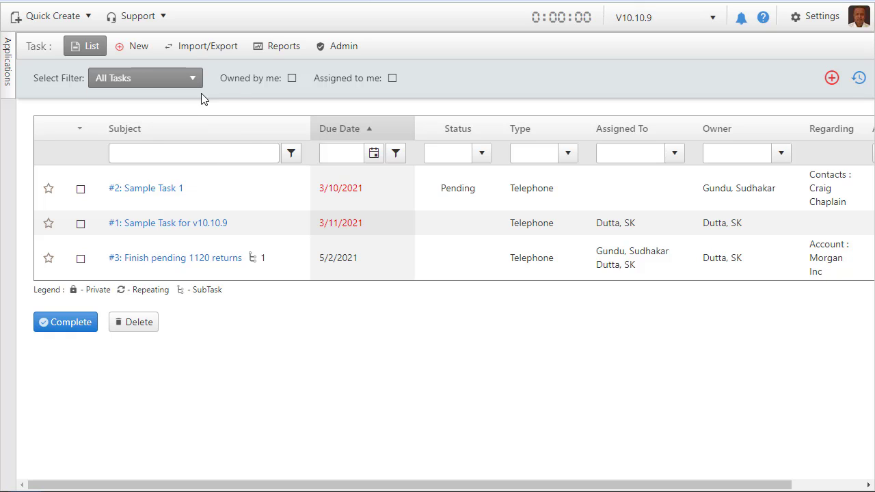
{"action": "left_click", "coordinate": [291, 157]}
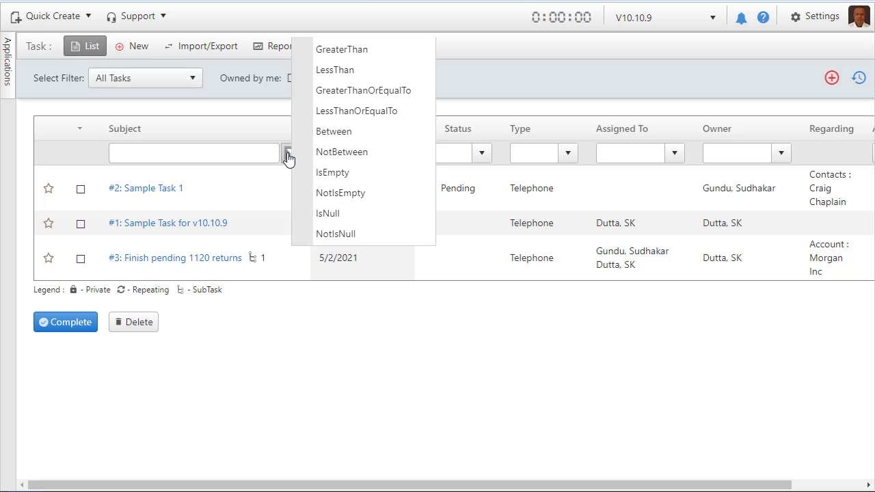
{"action": "left_click", "coordinate": [246, 389]}
Filter the task list to Incomplete Tasks that are assigned to me.
{"action": "left_click", "coordinate": [193, 79]}
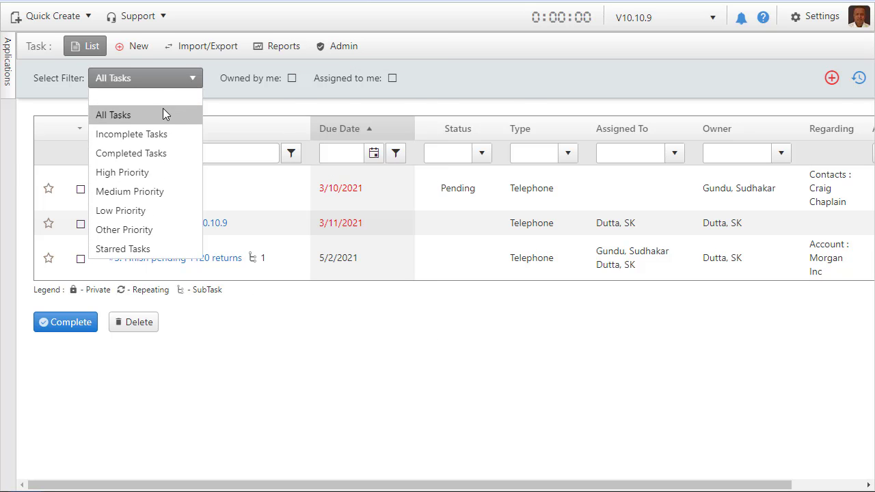
{"action": "left_click", "coordinate": [161, 134]}
{"action": "left_click", "coordinate": [392, 78]}
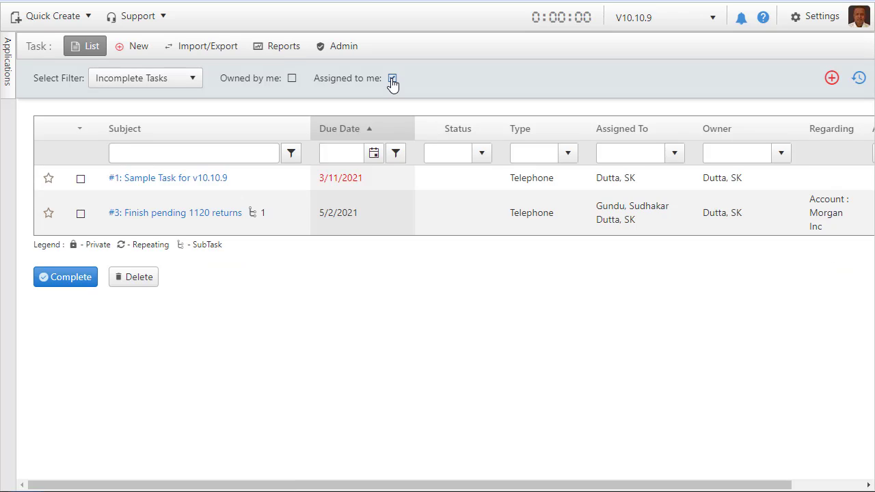
Start a new task titled "Create Tax Return for Morgan Inc" with the description "For Morgan Inc".
{"action": "left_click", "coordinate": [832, 80]}
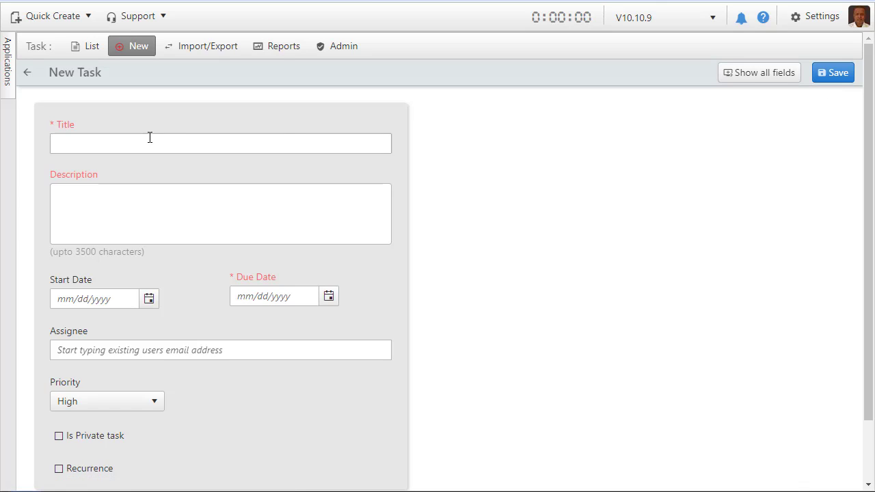
{"action": "left_click", "coordinate": [149, 139]}
{"action": "type", "text": "Create T"}
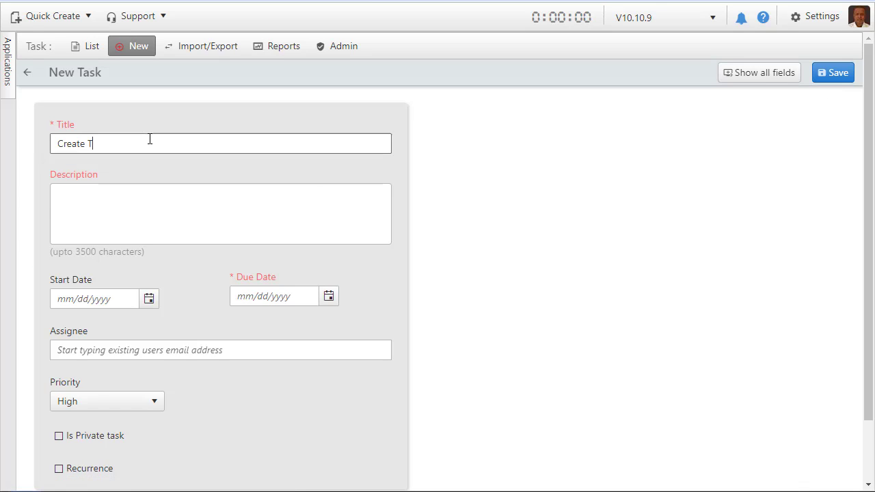
{"action": "type", "text": "ax Return for Morgan Inc"}
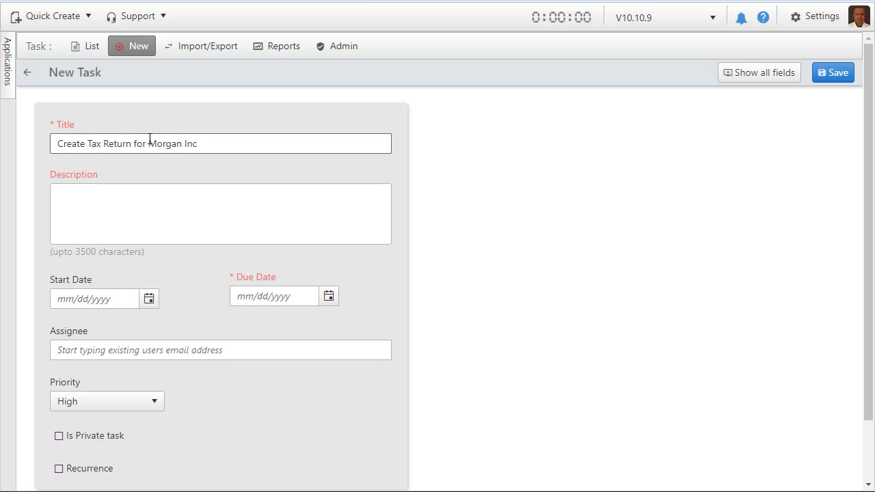
{"action": "left_click", "coordinate": [129, 189]}
{"action": "type", "text": "For Morgan Inc"}
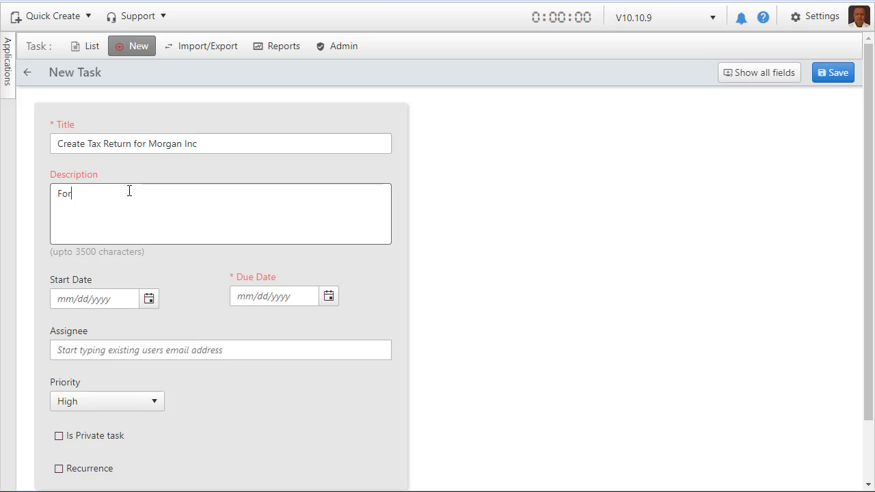
Set the new task's due date to 4/23/2021 and add an existing user as its assignee.
{"action": "left_click", "coordinate": [329, 298]}
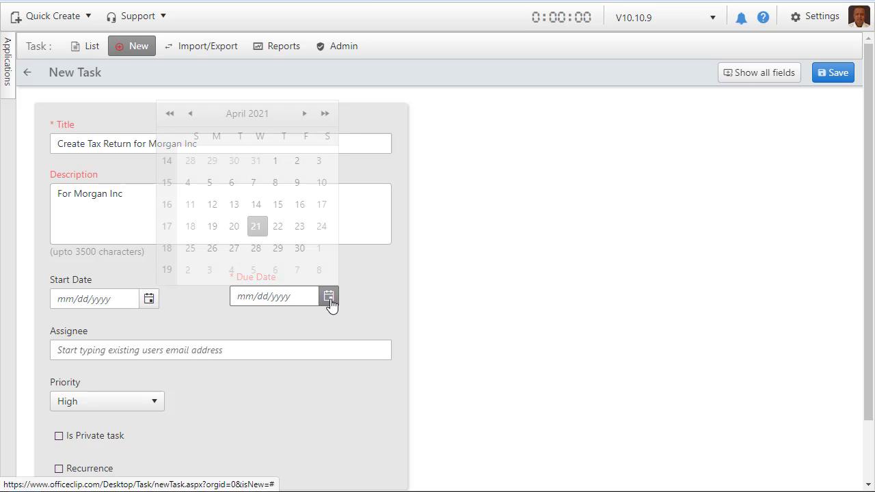
{"action": "left_click", "coordinate": [299, 226]}
{"action": "scroll", "coordinate": [309, 371], "scroll_direction": "down", "scroll_amount": 1}
{"action": "left_click", "coordinate": [222, 281]}
{"action": "type", "text": "sud"}
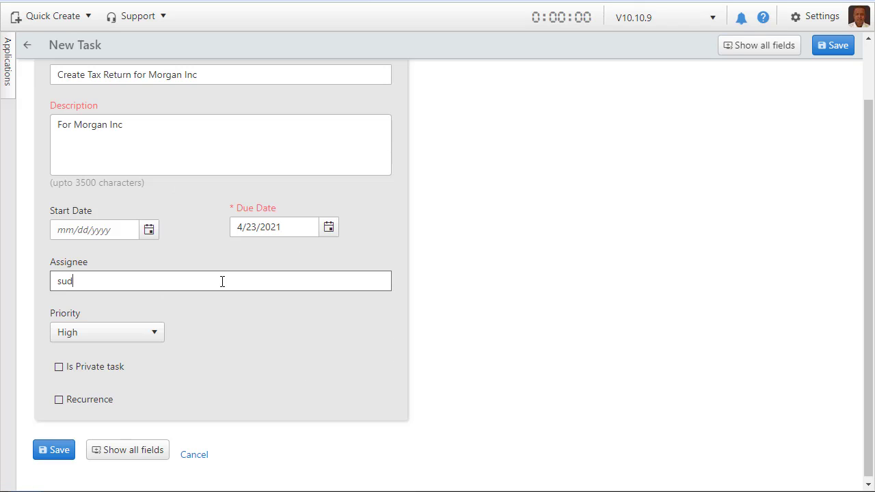
{"action": "left_click", "coordinate": [158, 303]}
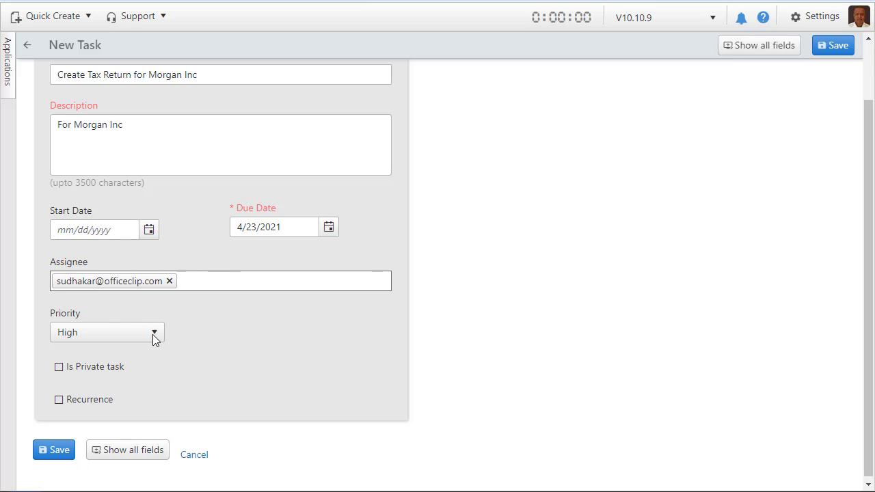
Show all fields of the new task and add a second existing user as assignee.
{"action": "left_click", "coordinate": [136, 450]}
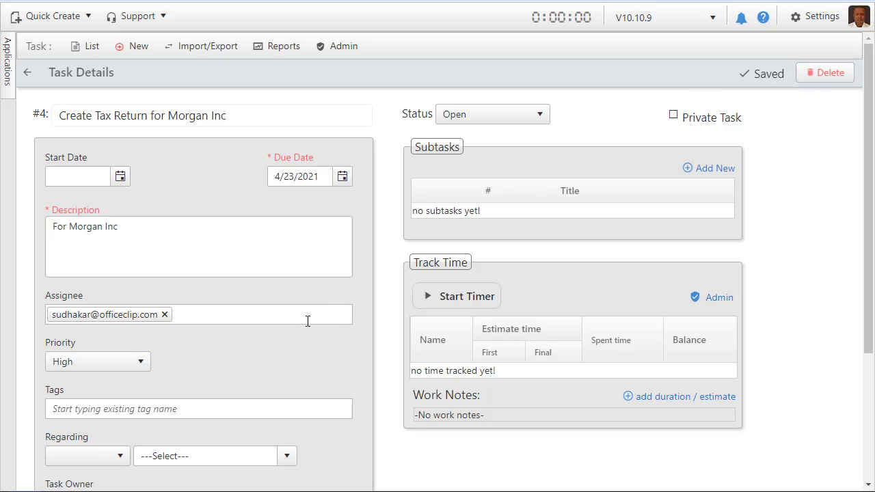
{"action": "left_click", "coordinate": [215, 315]}
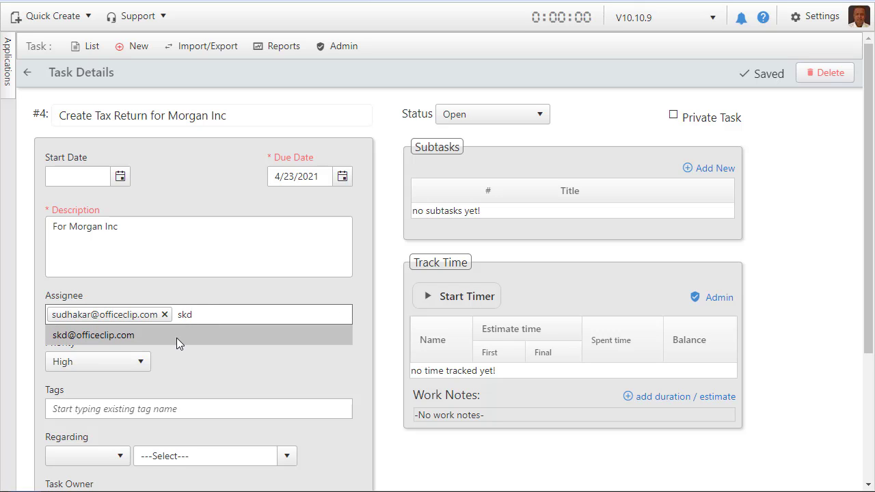
{"action": "left_click", "coordinate": [177, 337]}
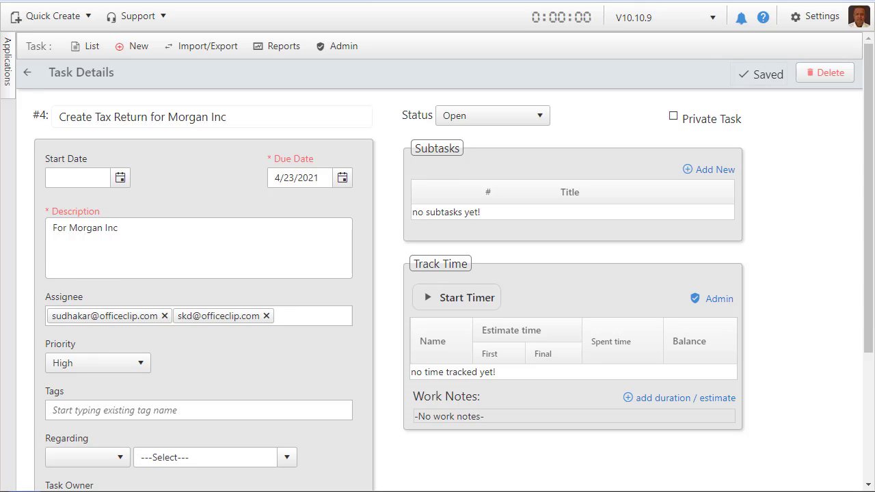
Set what the task is regarding to the account Morgan Inc.
{"action": "scroll", "coordinate": [266, 357], "scroll_direction": "down", "scroll_amount": 1}
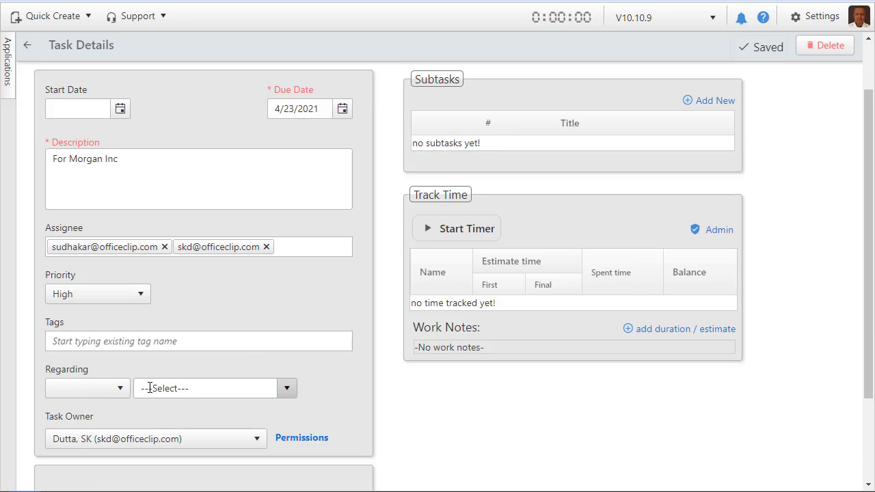
{"action": "left_click", "coordinate": [121, 386]}
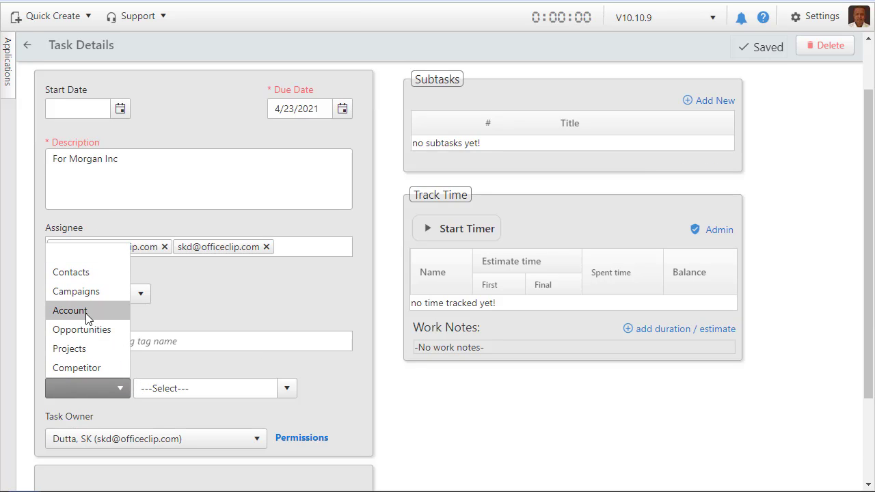
{"action": "left_click", "coordinate": [86, 312]}
{"action": "left_click", "coordinate": [280, 395]}
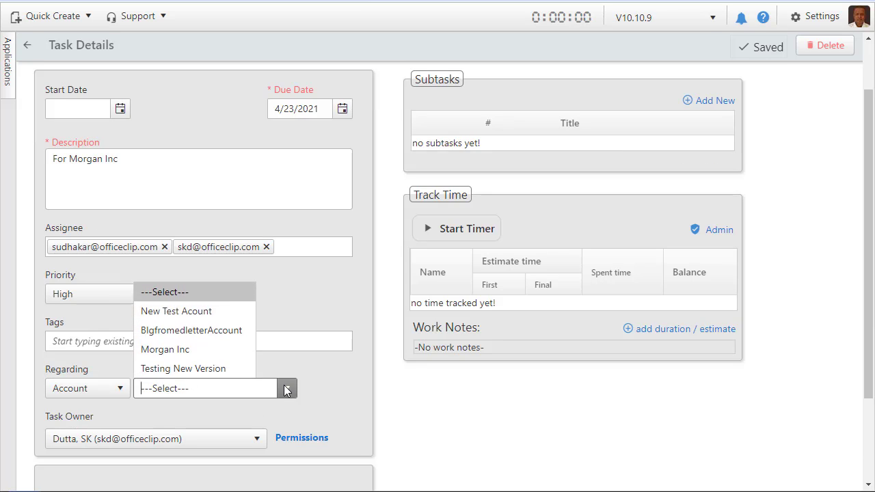
{"action": "left_click", "coordinate": [165, 350]}
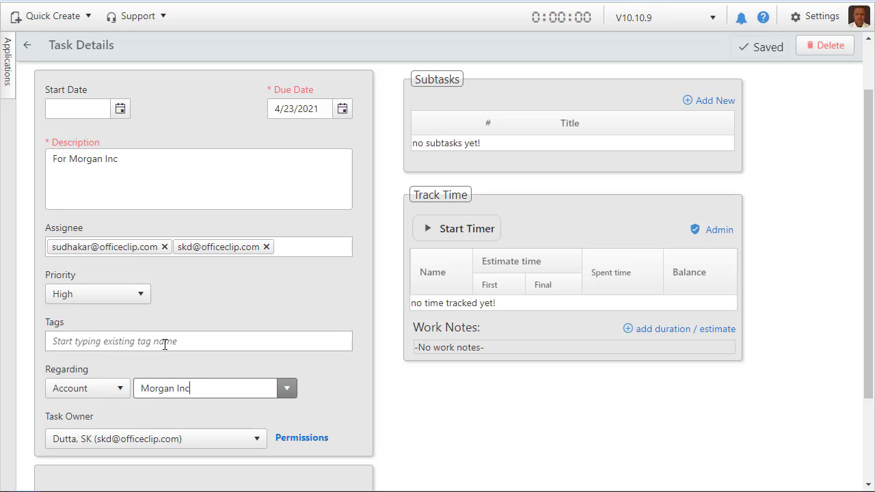
Review the task's object access permissions for each level and user, and close the permissions window.
{"action": "scroll", "coordinate": [169, 345], "scroll_direction": "down", "scroll_amount": 1}
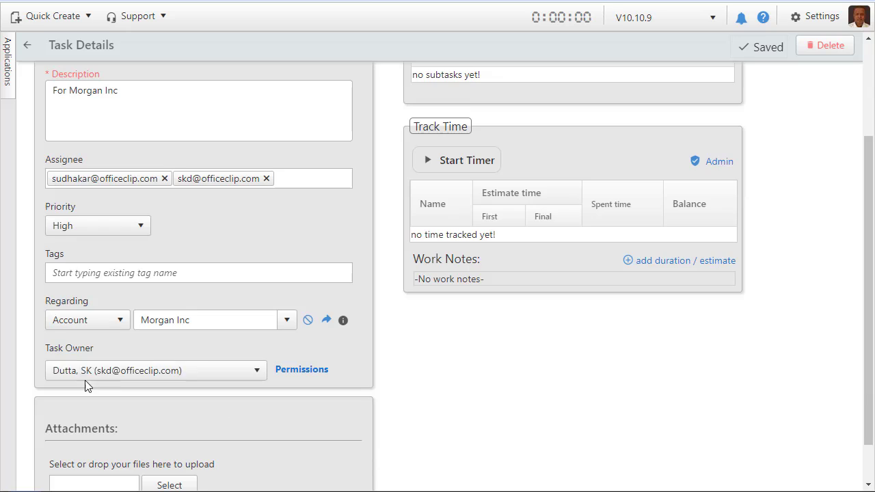
{"action": "left_click", "coordinate": [301, 370]}
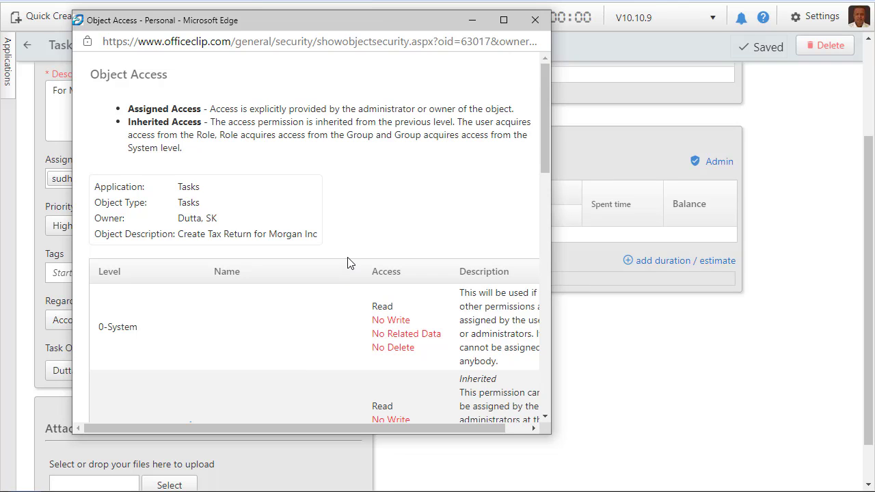
{"action": "scroll", "coordinate": [347, 263], "scroll_direction": "down", "scroll_amount": 6}
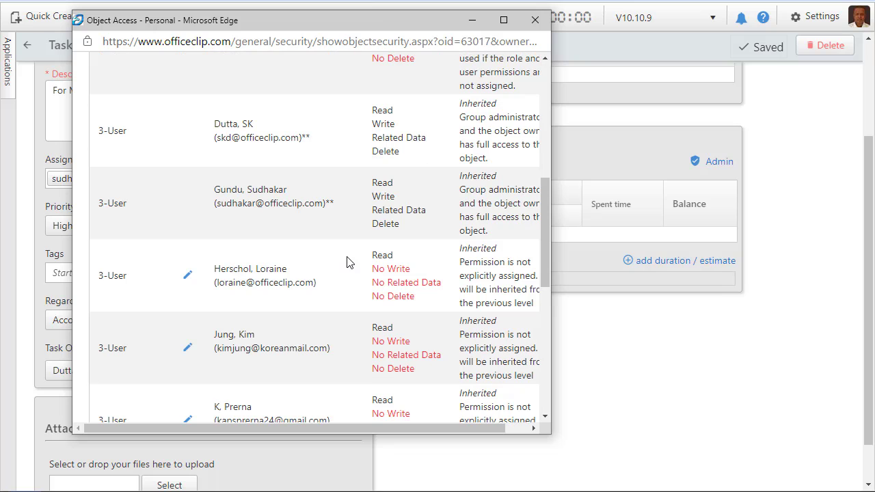
{"action": "scroll", "coordinate": [347, 264], "scroll_direction": "down", "scroll_amount": 5}
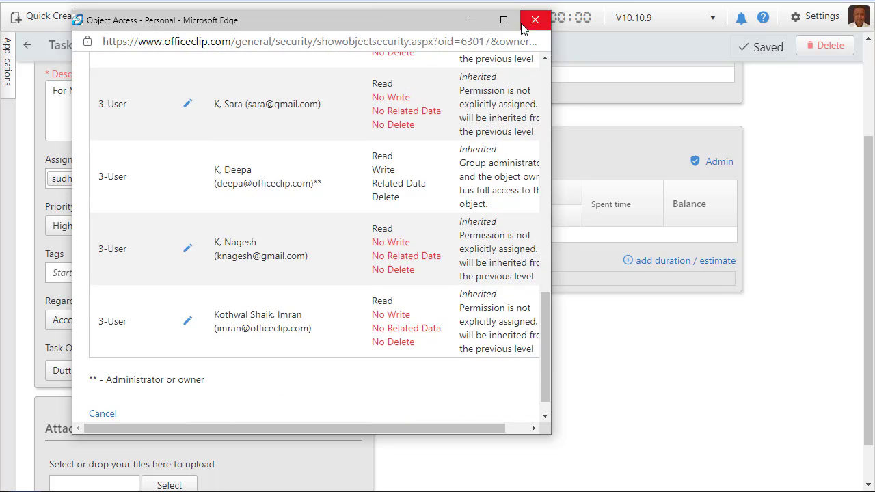
{"action": "left_click", "coordinate": [530, 21]}
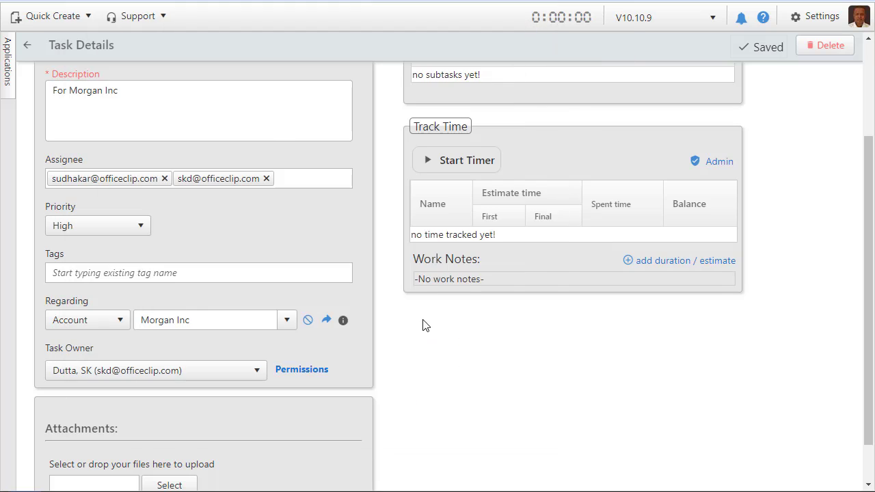
Browse the Downloads folder for a file to attach to the task.
{"action": "scroll", "coordinate": [422, 325], "scroll_direction": "down", "scroll_amount": 1}
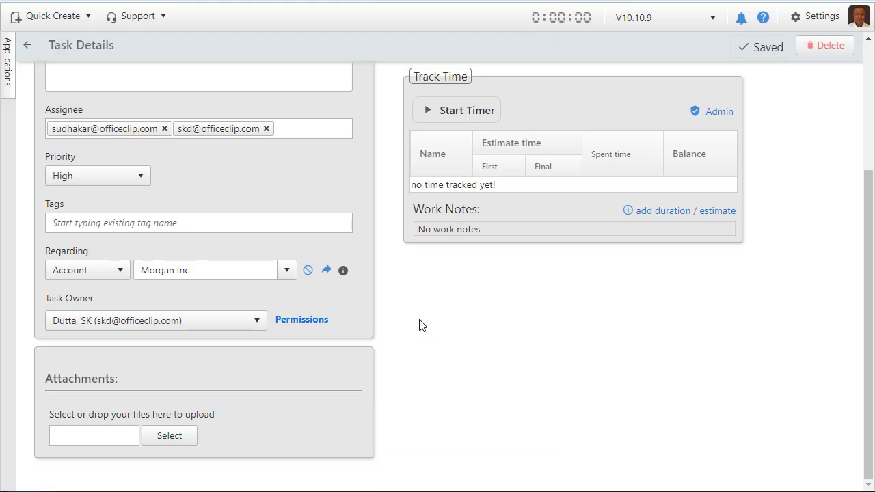
{"action": "left_click", "coordinate": [185, 436]}
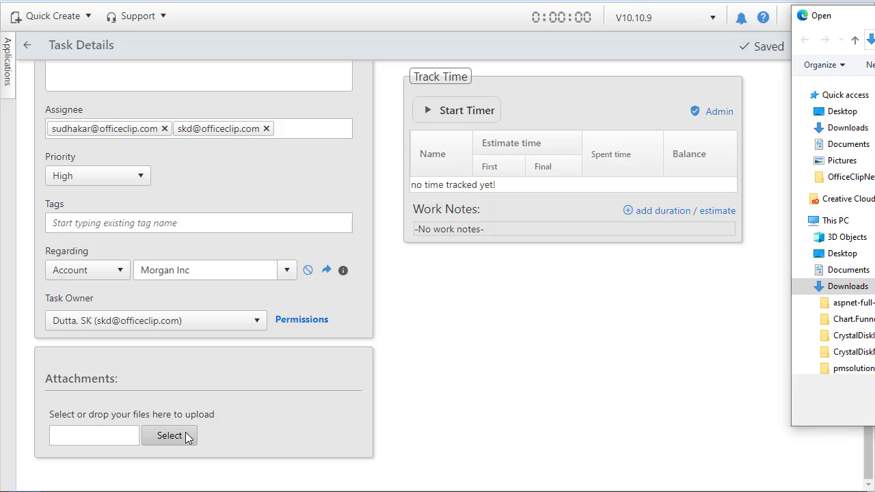
{"action": "left_click", "coordinate": [851, 129]}
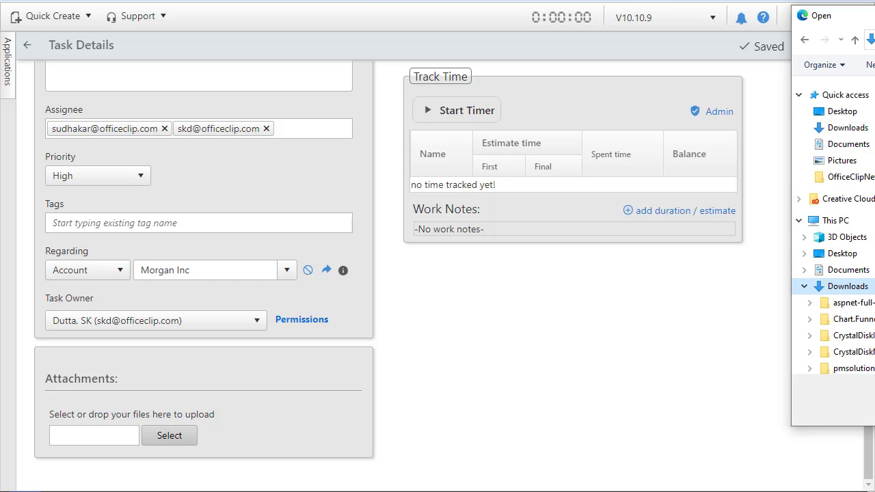
{"action": "double_click", "coordinate": [874, 136]}
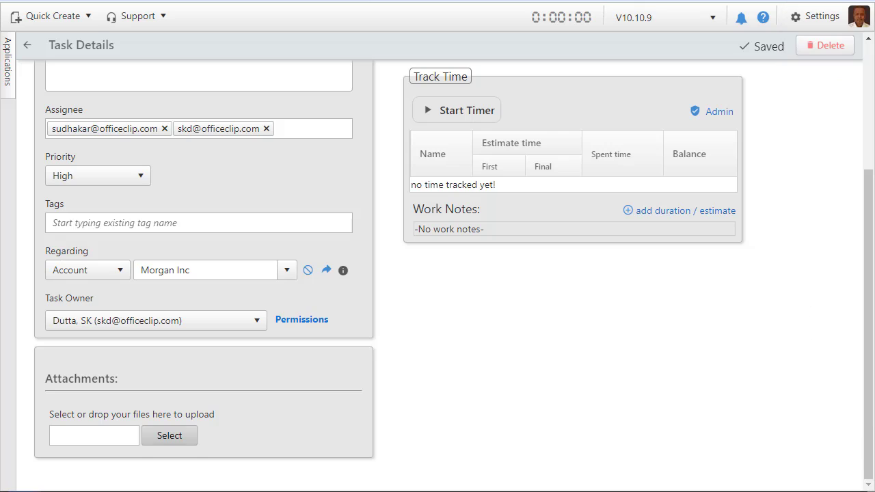
Add a subtask titled "Doing Research on the Return" with description "Research", assigned to the task's first-listed assignee, and save it.
{"action": "scroll", "coordinate": [440, 398], "scroll_direction": "up", "scroll_amount": 3}
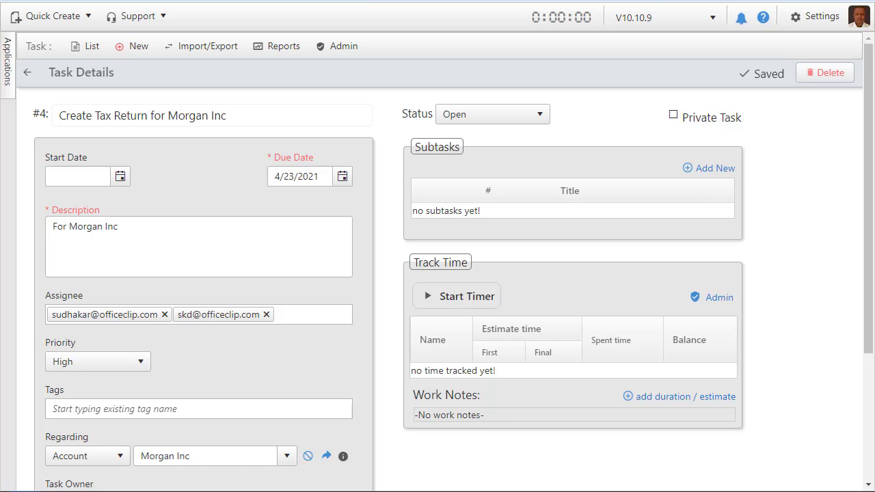
{"action": "left_click", "coordinate": [711, 176]}
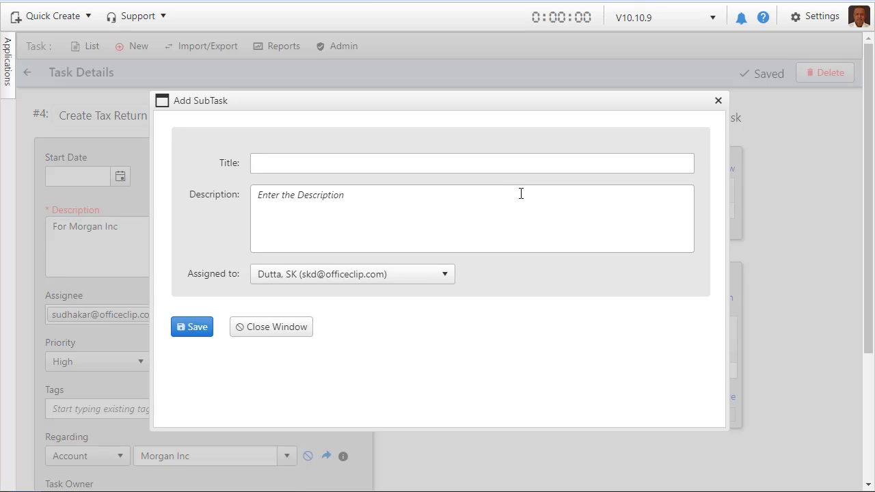
{"action": "left_click", "coordinate": [520, 164]}
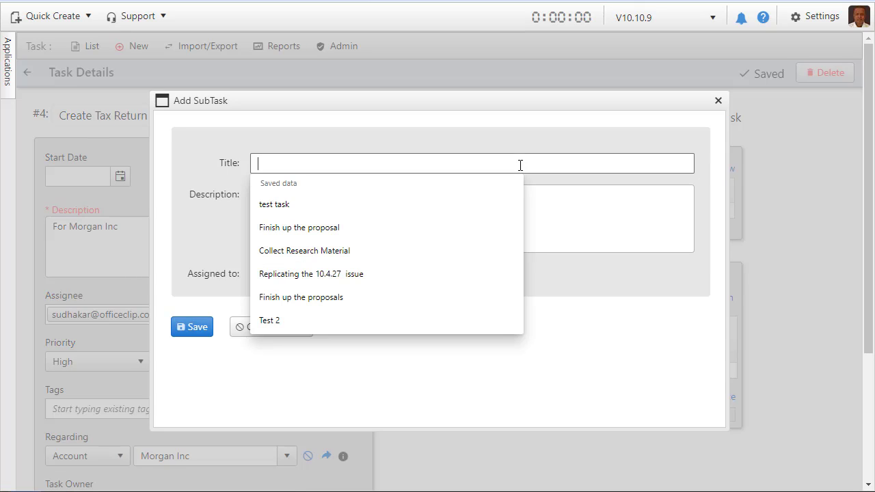
{"action": "left_click", "coordinate": [520, 165]}
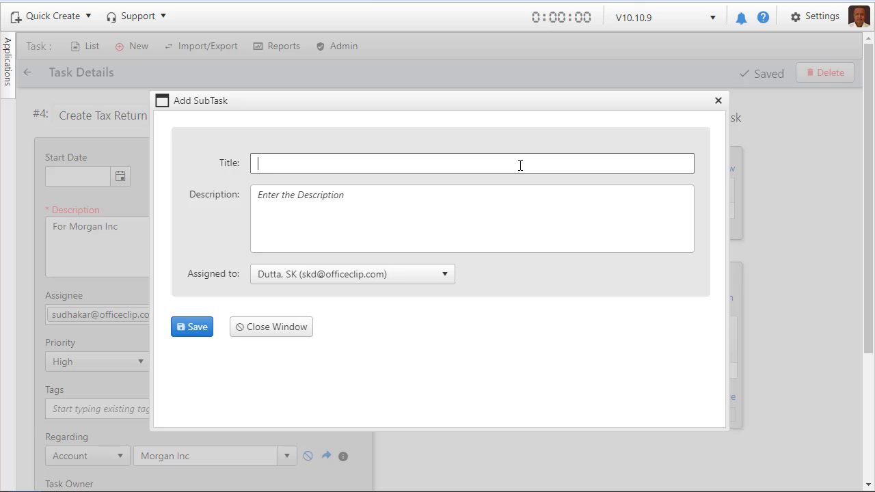
{"action": "type", "text": "Doing Research on the Return"}
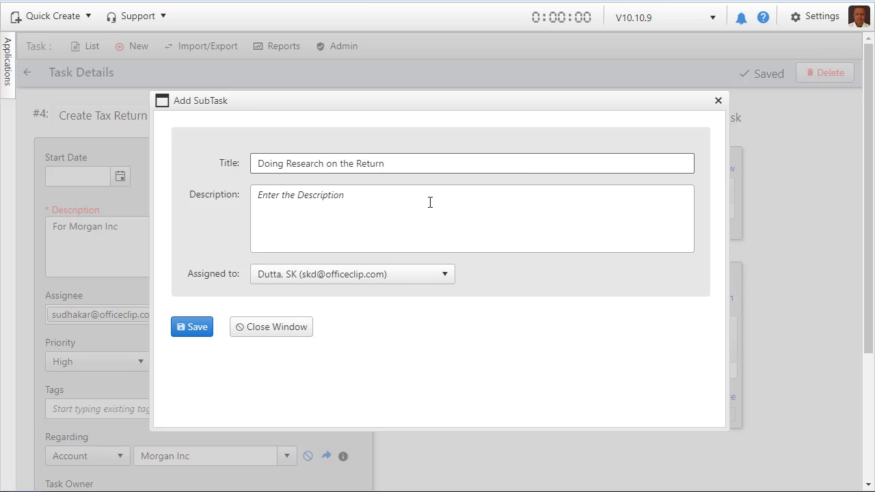
{"action": "left_click", "coordinate": [341, 206]}
{"action": "type", "text": "Resea"}
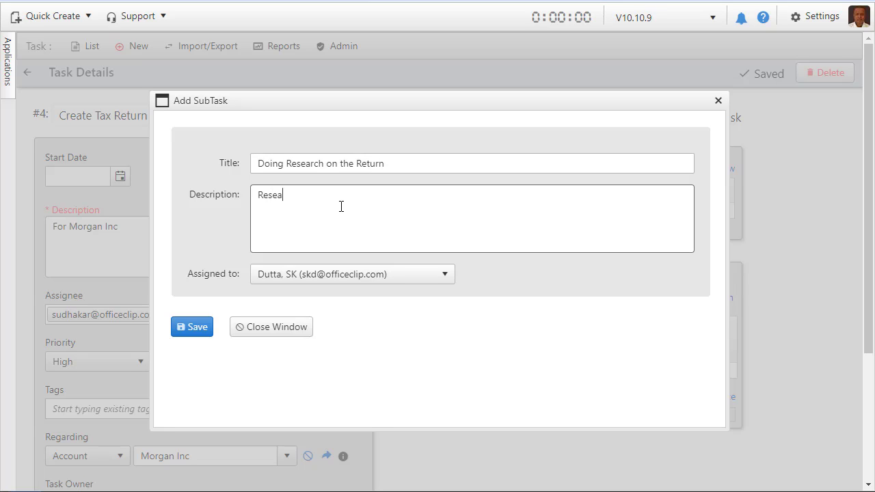
{"action": "type", "text": "rch"}
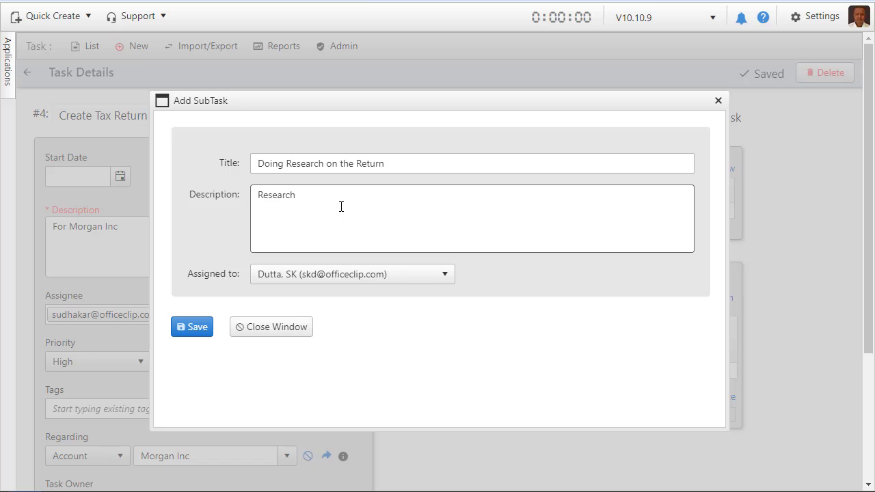
{"action": "left_click", "coordinate": [322, 275]}
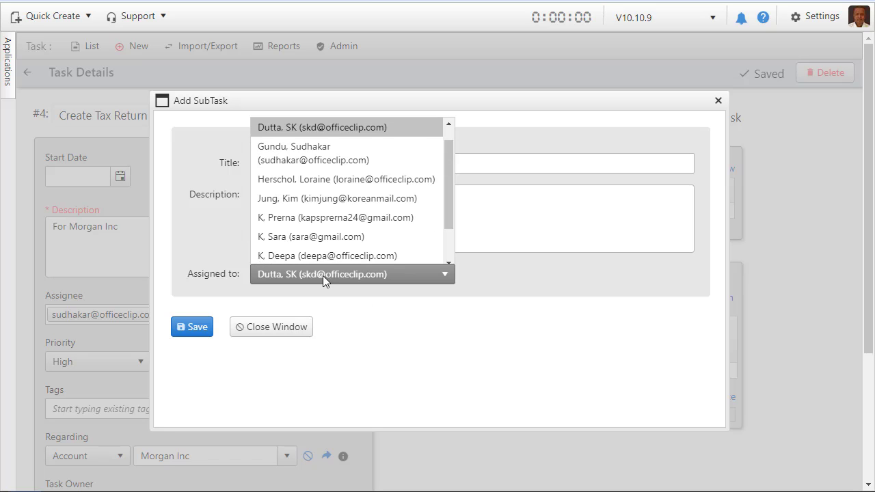
{"action": "left_click", "coordinate": [334, 148]}
{"action": "left_click", "coordinate": [197, 327]}
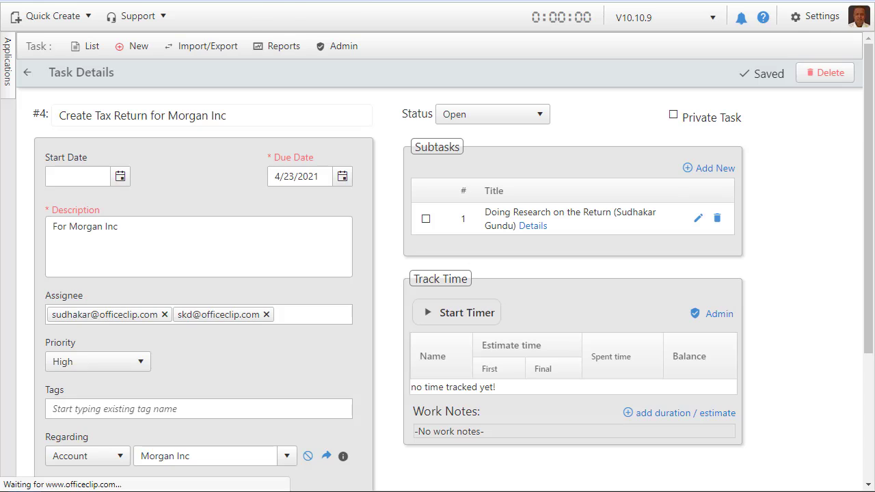
Mark the research subtask as finished and reopen it.
{"action": "left_click", "coordinate": [426, 219]}
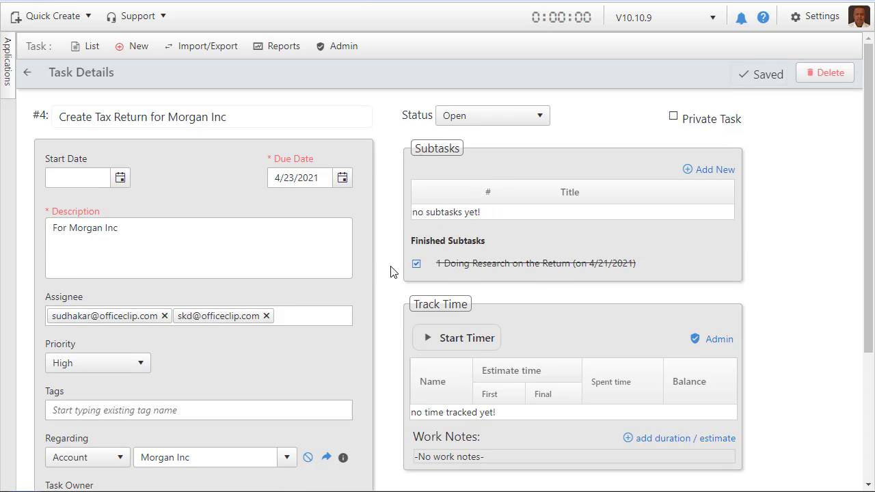
{"action": "left_click", "coordinate": [416, 264]}
Start the time-tracking timer for the tax return task.
{"action": "scroll", "coordinate": [752, 273], "scroll_direction": "down", "scroll_amount": 1}
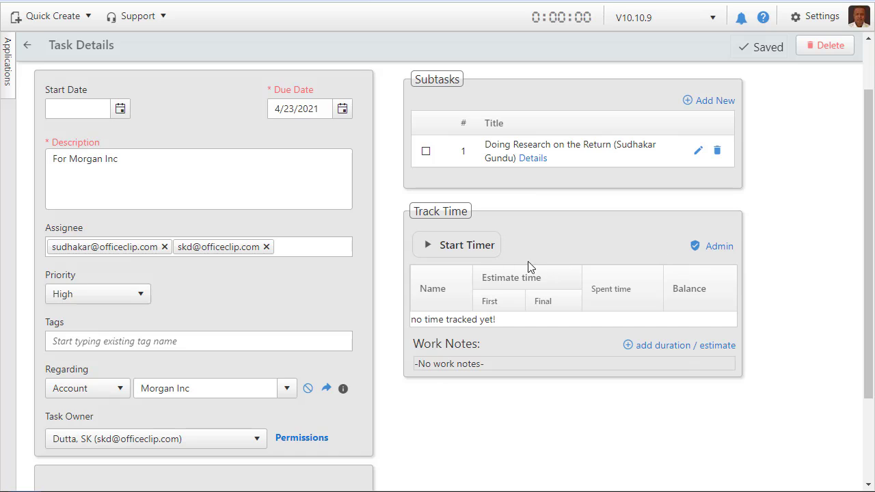
{"action": "left_click", "coordinate": [462, 247]}
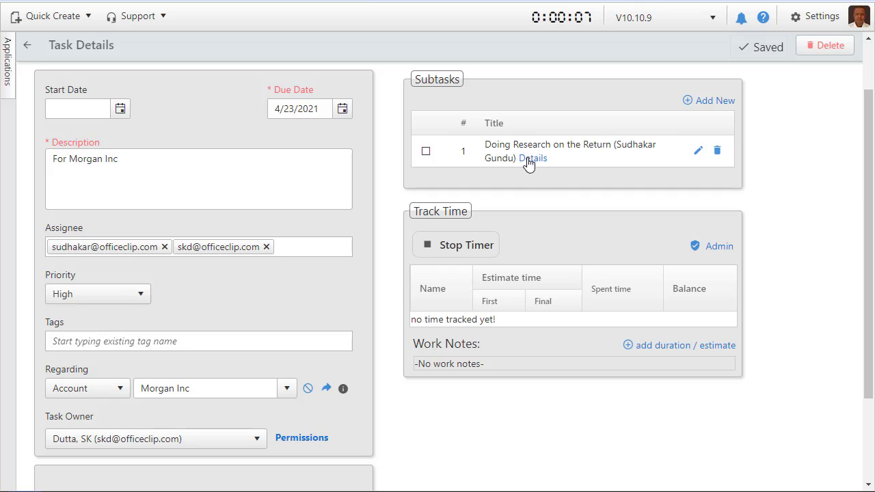
{"action": "mouse_move", "coordinate": [8, 92]}
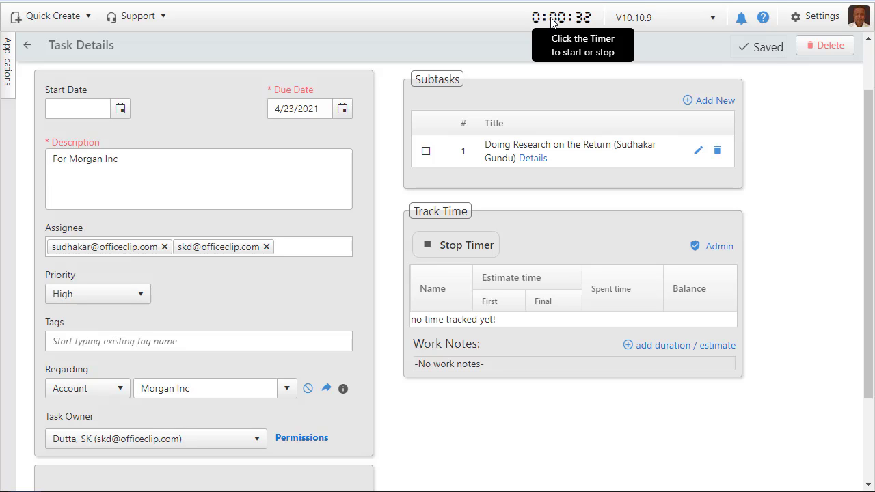
Open the time entry from the running timer and enter a duration of 0:05 with the notes "Research on Customer information".
{"action": "left_click", "coordinate": [551, 19]}
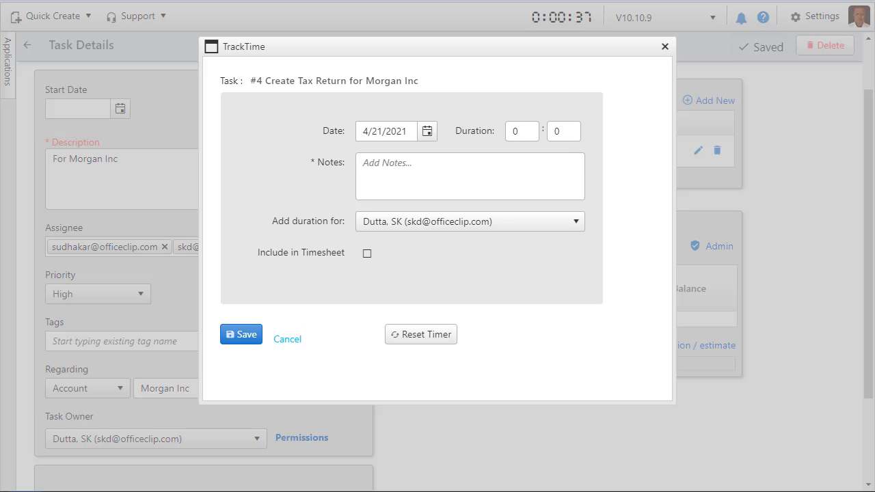
{"action": "left_click", "coordinate": [563, 131]}
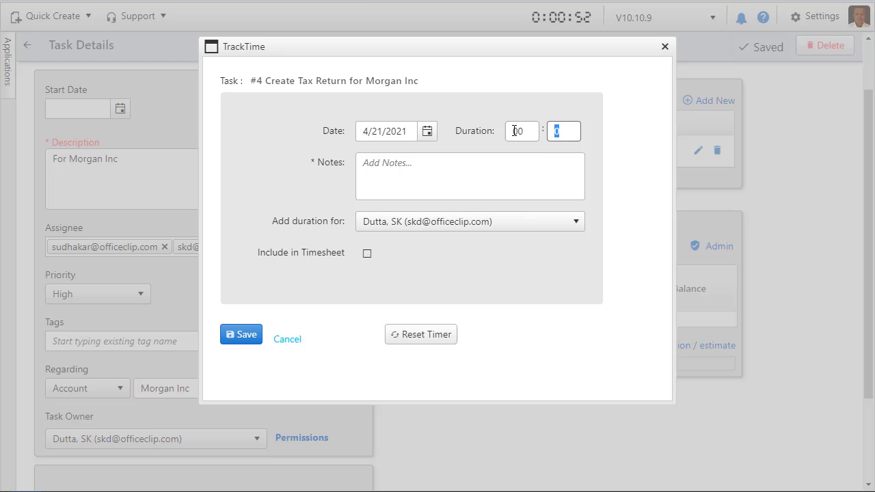
{"action": "type", "text": "05"}
{"action": "left_click", "coordinate": [375, 164]}
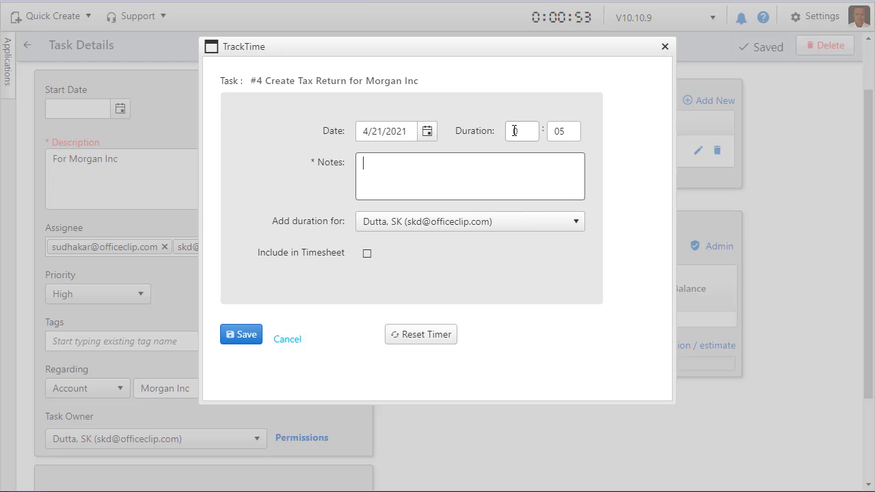
{"action": "type", "text": "Research on Customer"}
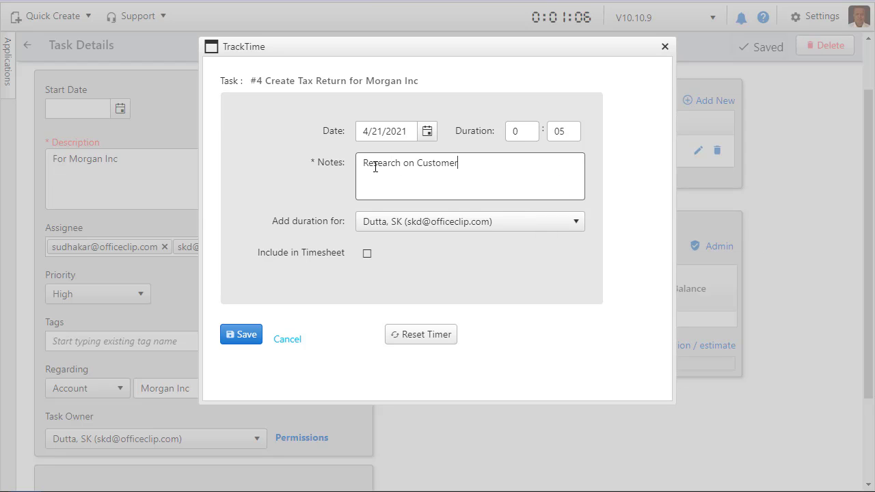
{"action": "type", "text": " information"}
Include the time entry in the timesheet under project Morgan Inc:PAY-TAX with service item Development, and save it.
{"action": "left_click", "coordinate": [367, 253]}
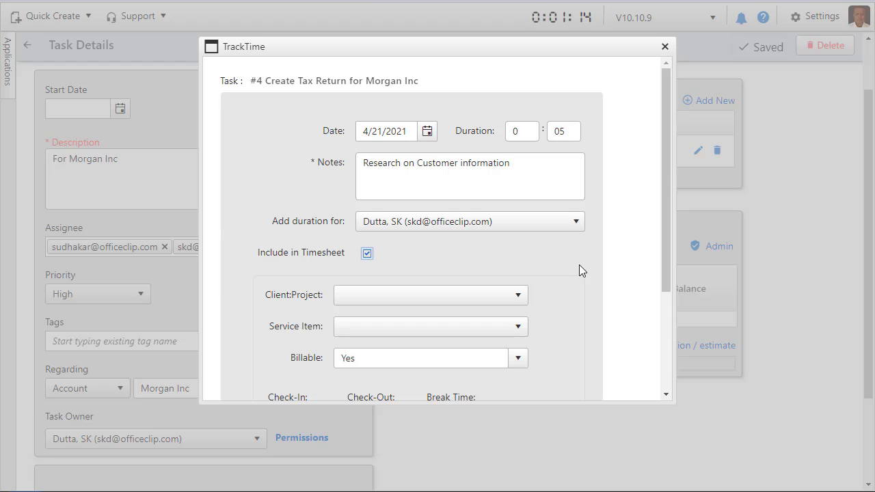
{"action": "left_click", "coordinate": [523, 295]}
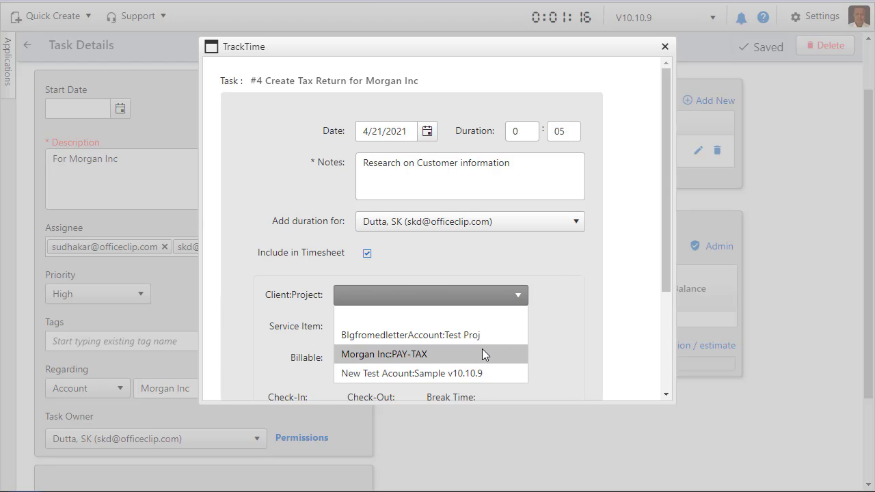
{"action": "left_click", "coordinate": [483, 350]}
{"action": "left_click", "coordinate": [518, 326]}
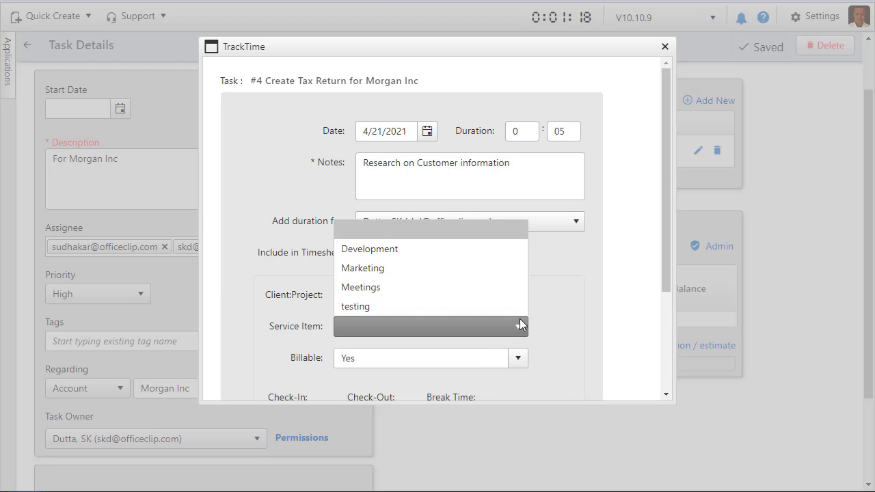
{"action": "left_click", "coordinate": [482, 264]}
{"action": "scroll", "coordinate": [602, 298], "scroll_direction": "down", "scroll_amount": 3}
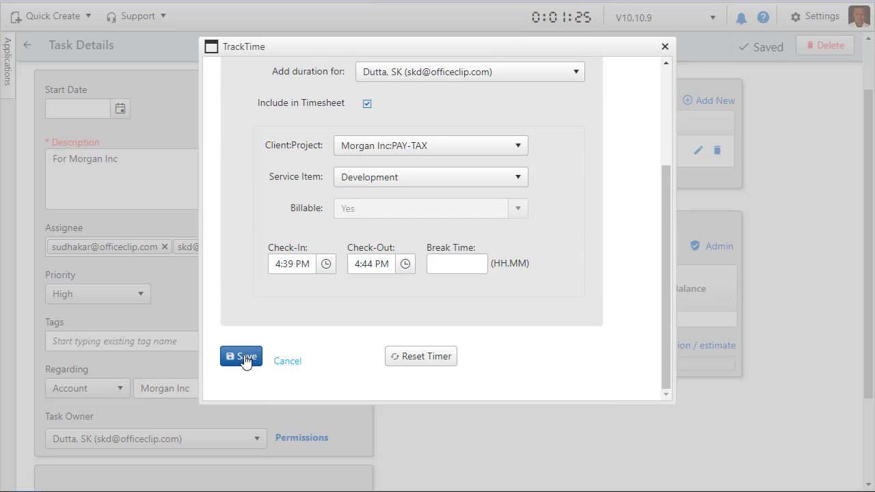
{"action": "left_click", "coordinate": [248, 357]}
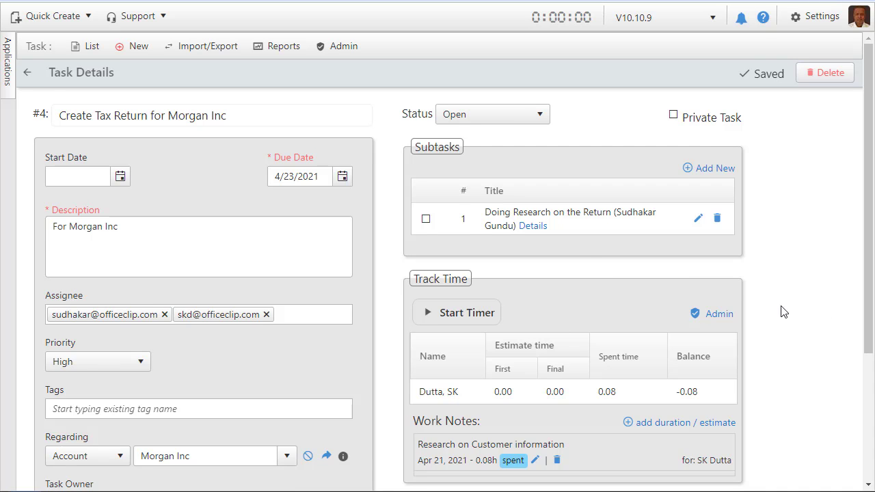
Add a time estimate of 02:00 with the notes "Initial Estimate" for the subtask's assignee and save it.
{"action": "scroll", "coordinate": [775, 307], "scroll_direction": "down", "scroll_amount": 1}
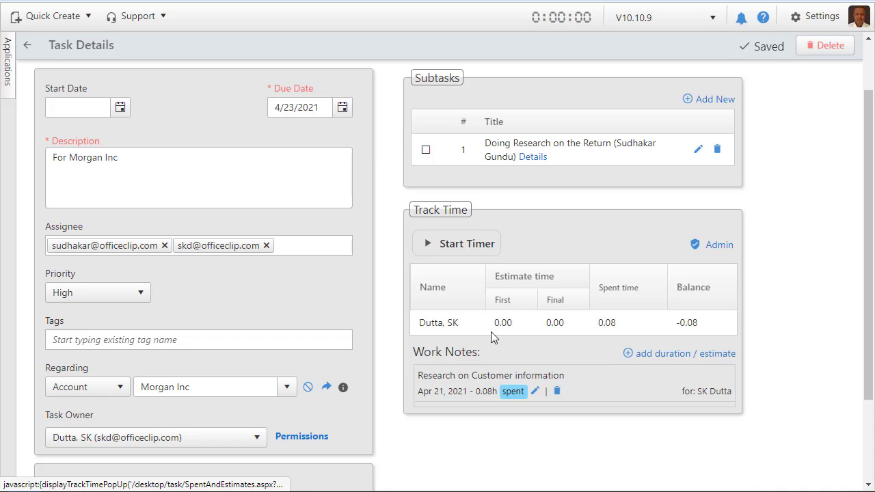
{"action": "left_click", "coordinate": [667, 355]}
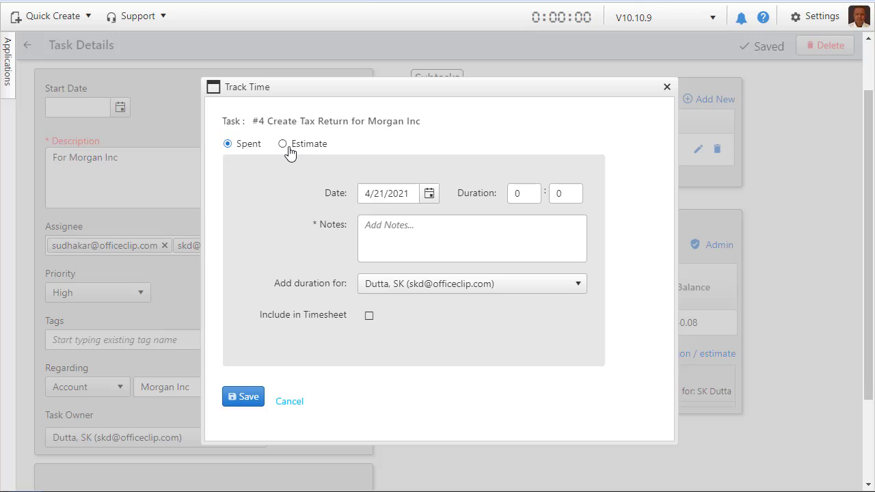
{"action": "left_click", "coordinate": [283, 144]}
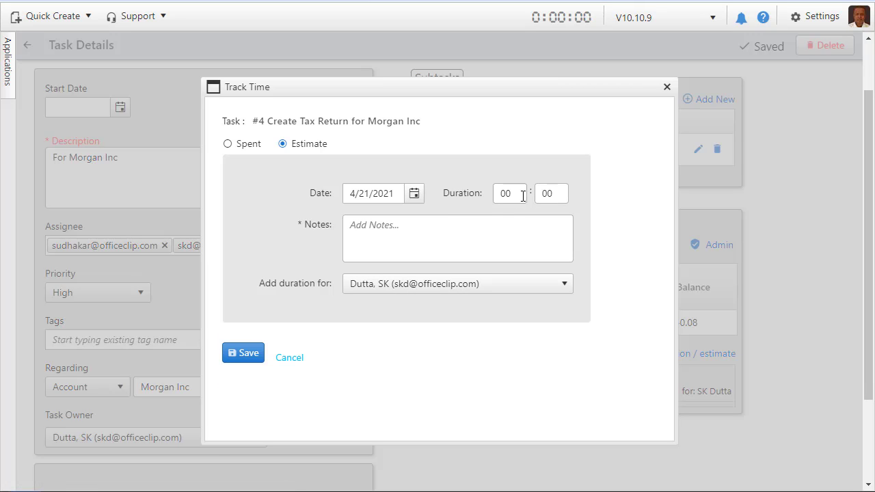
{"action": "left_click", "coordinate": [521, 194]}
{"action": "key", "text": "Tab"}
{"action": "left_click", "coordinate": [448, 239]}
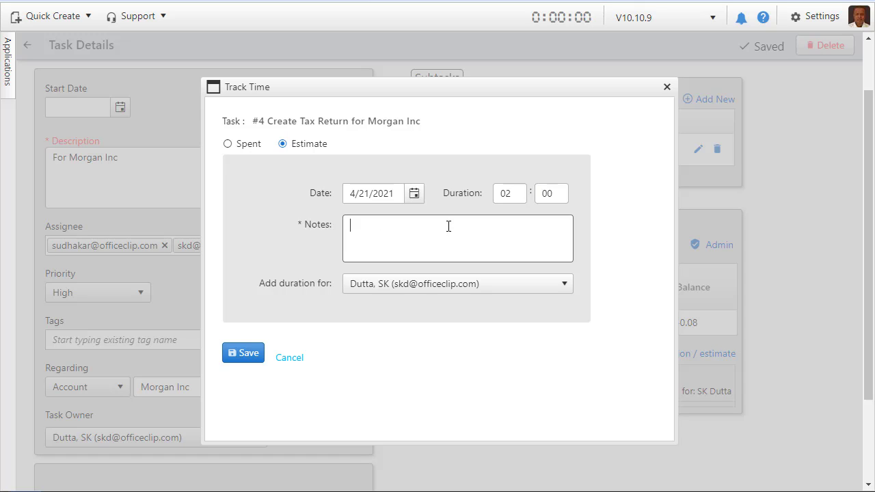
{"action": "type", "text": "Initial Estimate"}
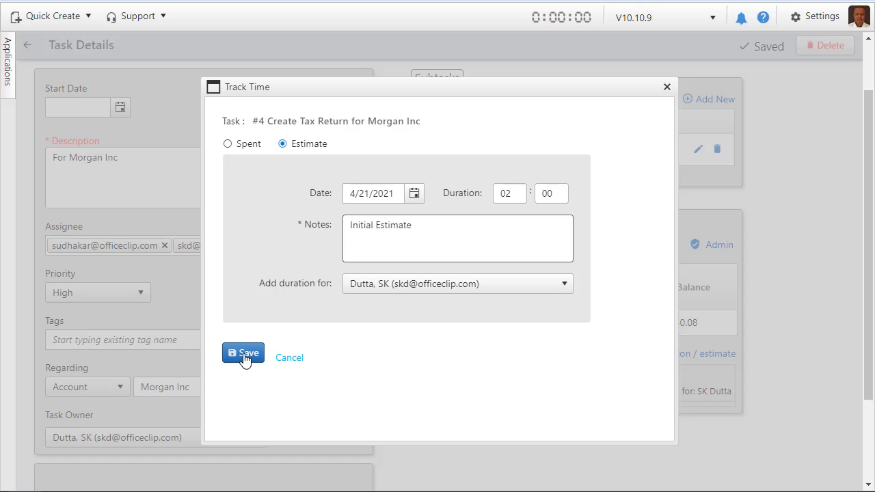
{"action": "left_click", "coordinate": [362, 284]}
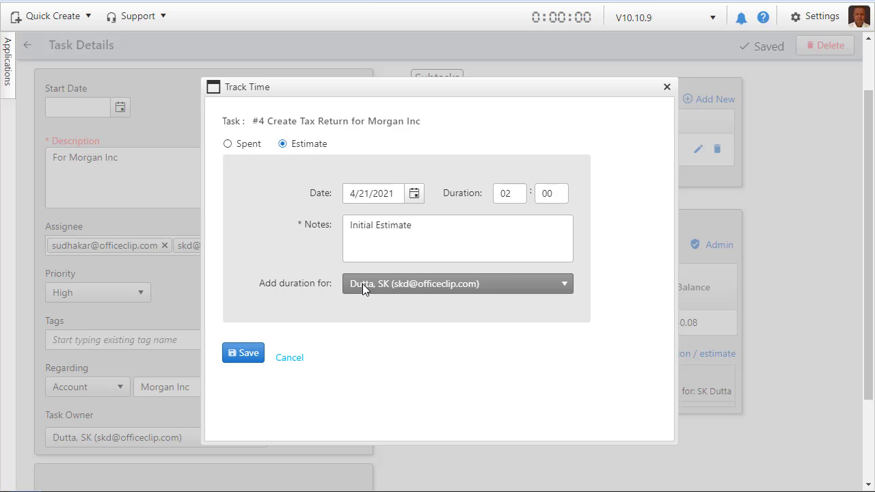
{"action": "left_click", "coordinate": [364, 325]}
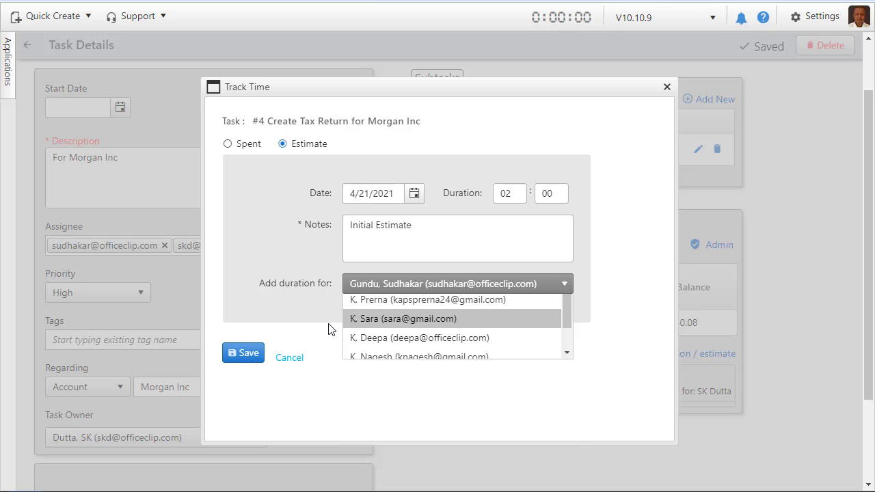
{"action": "left_click", "coordinate": [246, 353]}
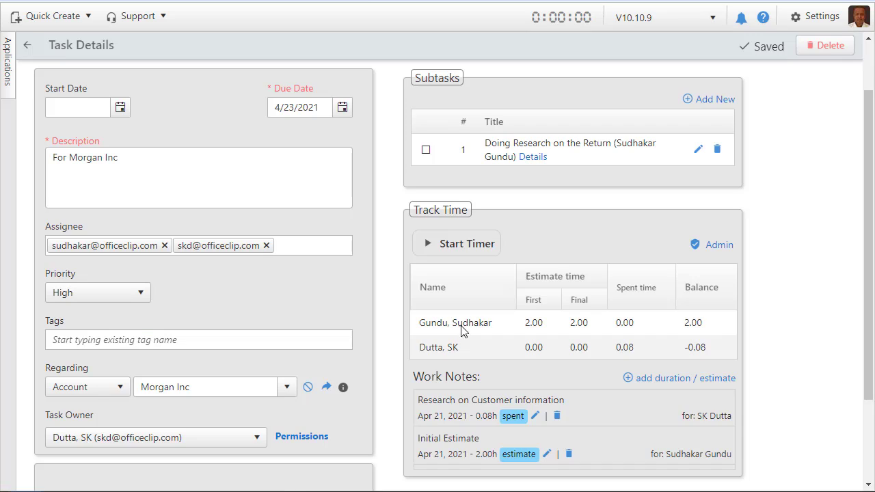
Add a revised time estimate of 03:00 with the notes "Need more time" for the same assignee and save it.
{"action": "scroll", "coordinate": [811, 308], "scroll_direction": "down", "scroll_amount": 1}
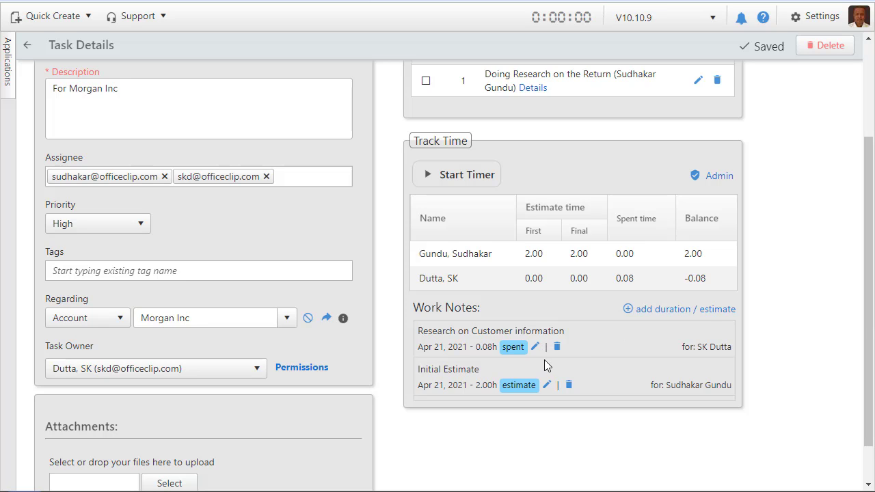
{"action": "left_click", "coordinate": [704, 316]}
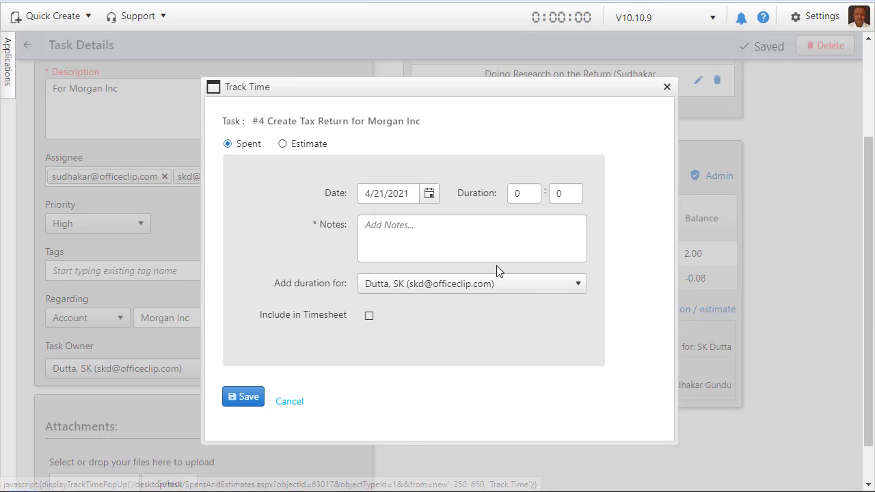
{"action": "left_click", "coordinate": [302, 150]}
{"action": "left_click", "coordinate": [520, 198]}
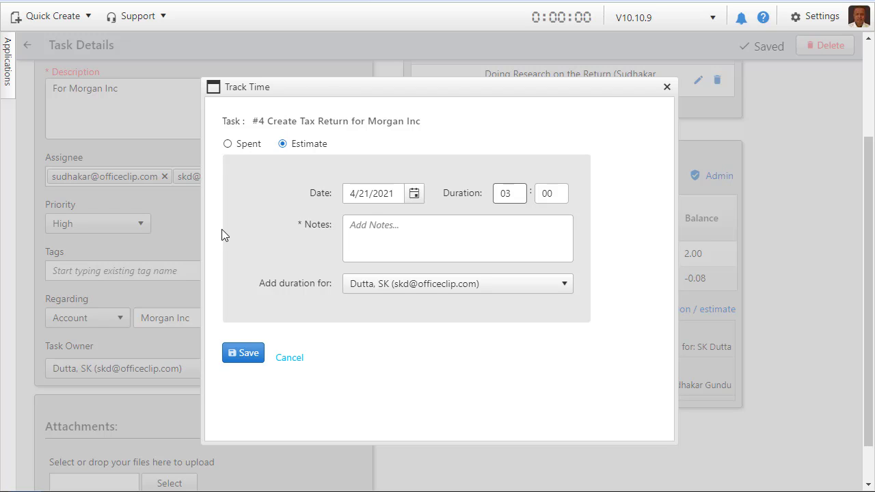
{"action": "left_click", "coordinate": [418, 232]}
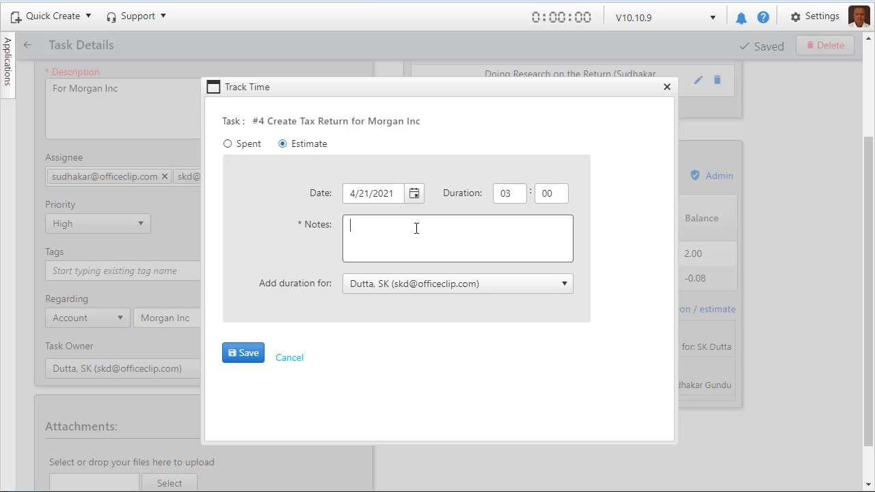
{"action": "type", "text": "ime"}
{"action": "left_click", "coordinate": [405, 285]}
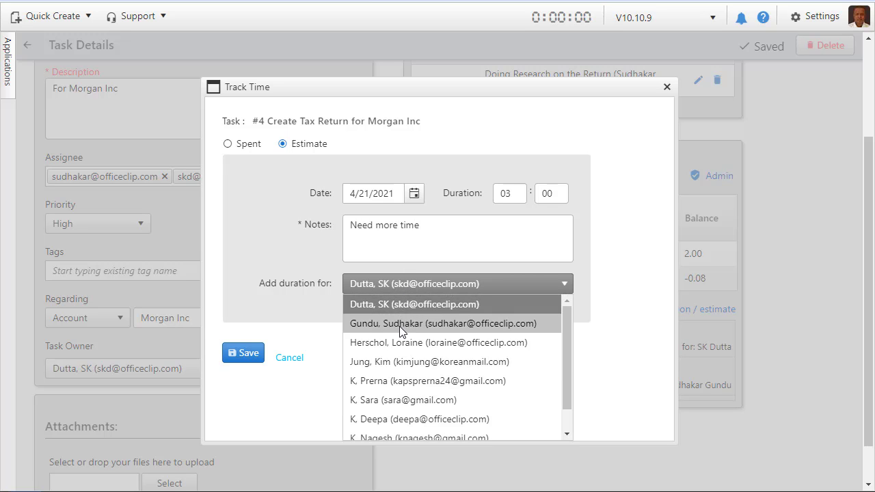
{"action": "left_click", "coordinate": [399, 323]}
{"action": "left_click", "coordinate": [237, 359]}
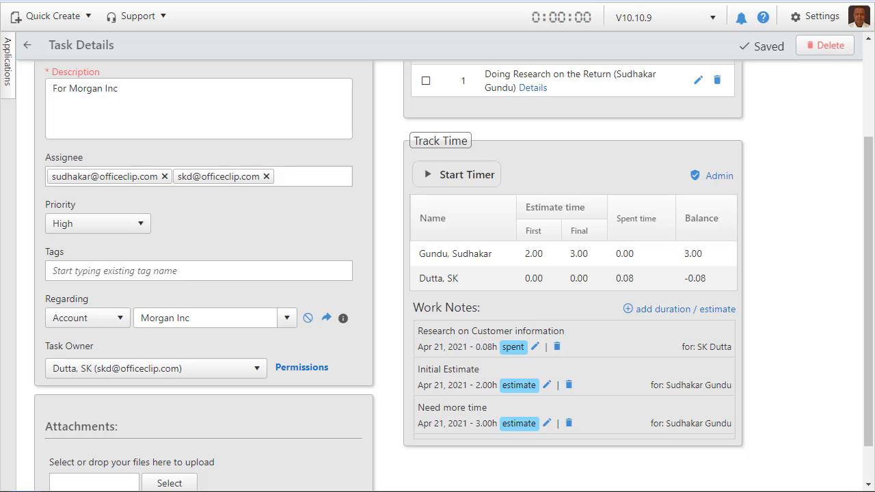
Start a spent-time entry for the Morgan Inc task with duration 0:30 and the notes "Additional research was necessary".
{"action": "left_click", "coordinate": [711, 314]}
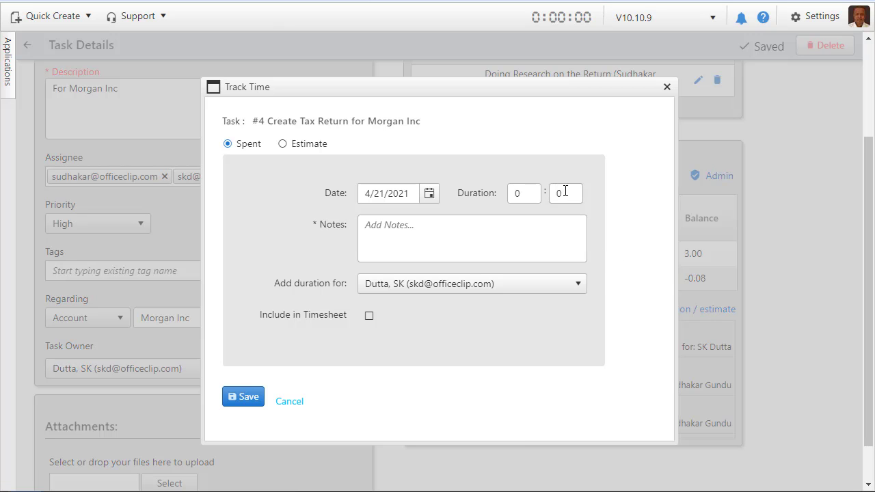
{"action": "left_click_drag", "start_coordinate": [565, 192], "coordinate": [553, 177]}
{"action": "type", "text": "30"}
{"action": "key", "text": "Tab"}
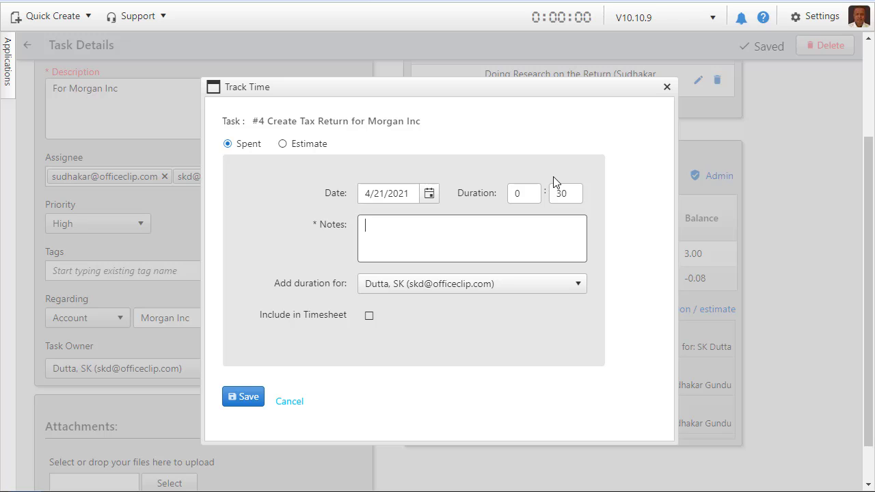
{"action": "type", "text": "Additional research was "}
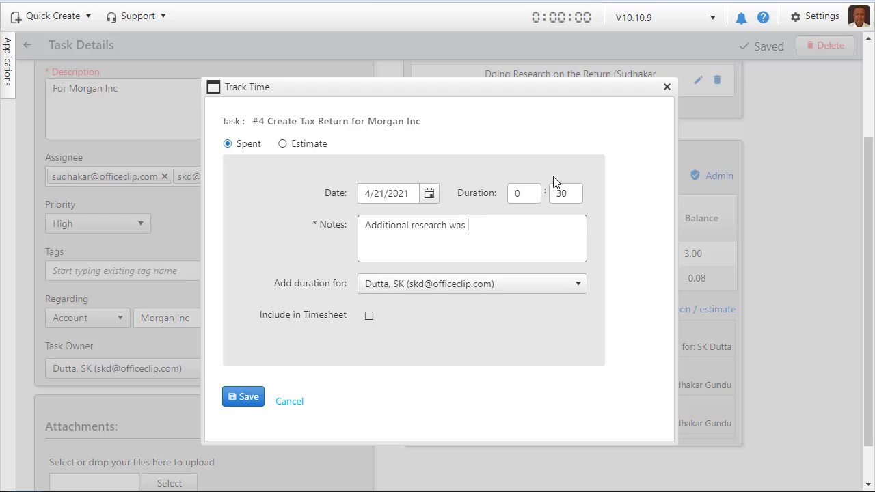
{"action": "type", "text": "necessary"}
Include the entry in the timesheet under project Morgan Inc:PAY-TAX with service item Meetings, and save it.
{"action": "left_click", "coordinate": [369, 318]}
{"action": "scroll", "coordinate": [479, 311], "scroll_direction": "down", "scroll_amount": 3}
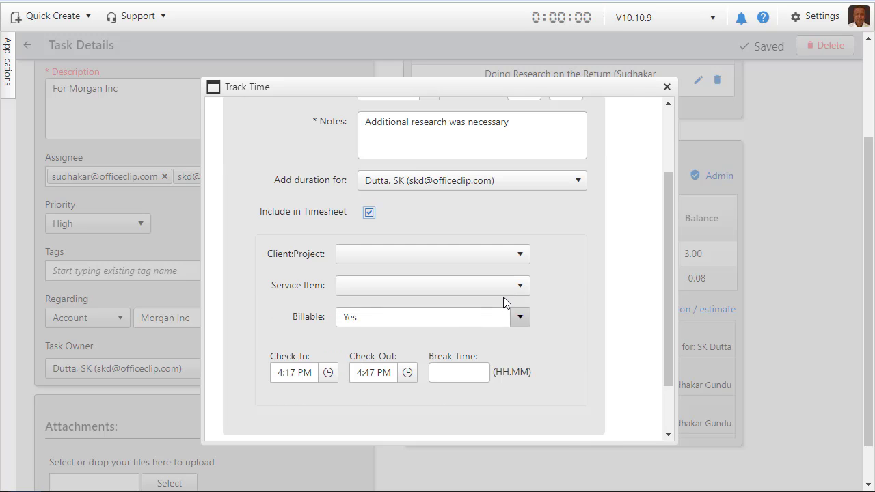
{"action": "left_click", "coordinate": [516, 258]}
{"action": "left_click", "coordinate": [417, 309]}
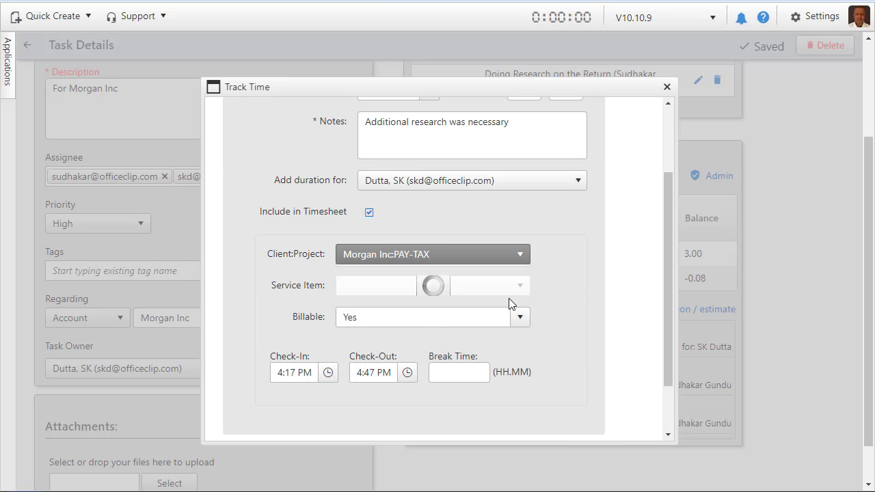
{"action": "left_click", "coordinate": [519, 285]}
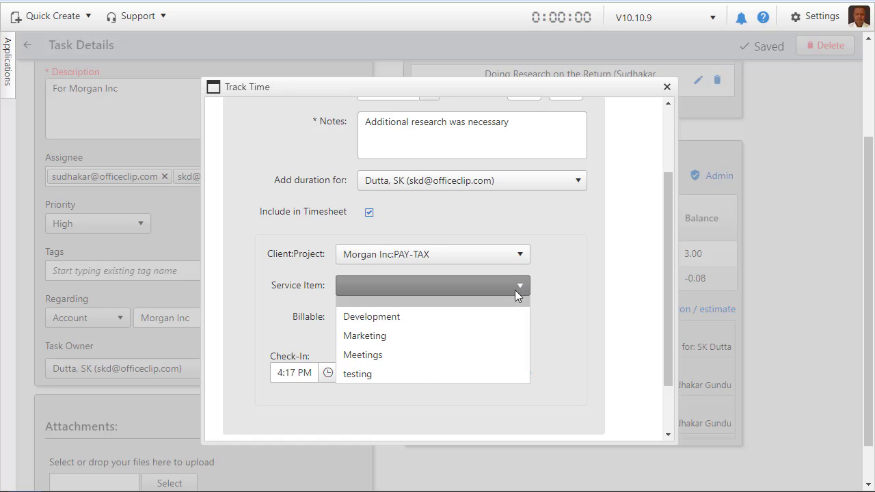
{"action": "left_click", "coordinate": [466, 360]}
{"action": "scroll", "coordinate": [515, 327], "scroll_direction": "down", "scroll_amount": 1}
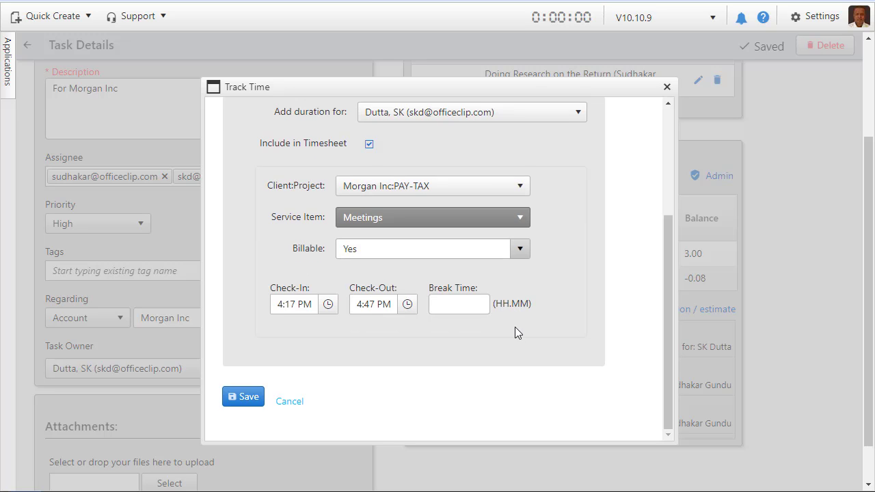
{"action": "left_click", "coordinate": [242, 397]}
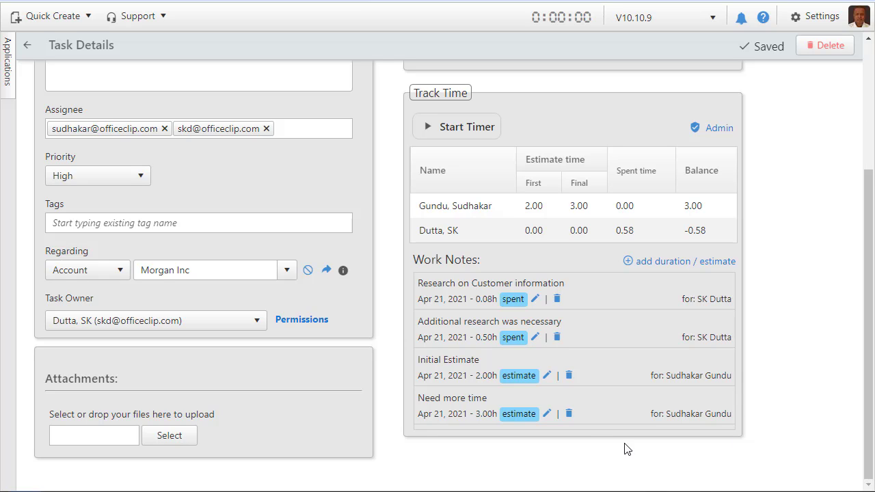
Review the Track Time admin options for estimates, spent time, work notes and timesheet input, and close them without saving.
{"action": "left_click", "coordinate": [708, 133]}
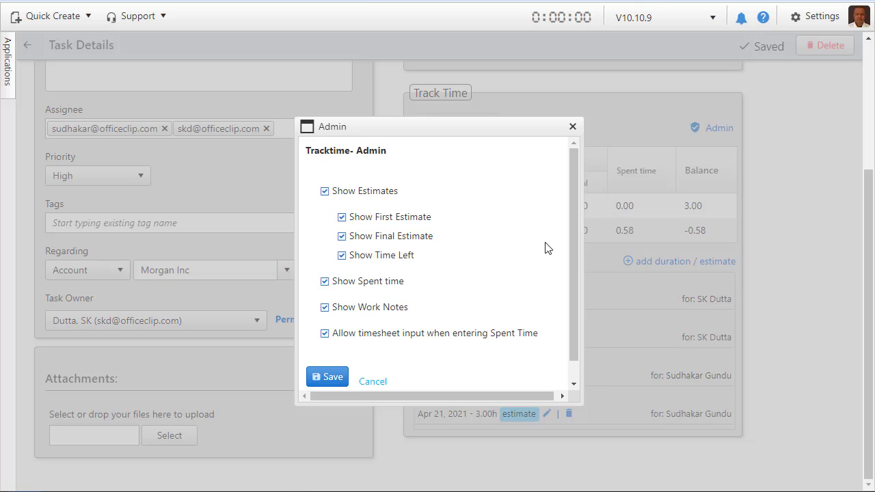
{"action": "left_click_drag", "start_coordinate": [574, 213], "coordinate": [576, 244]}
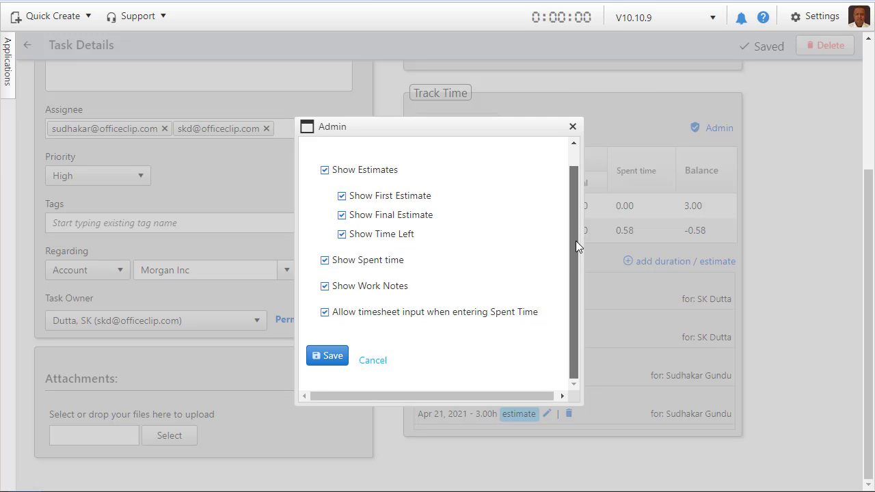
{"action": "left_click", "coordinate": [372, 364]}
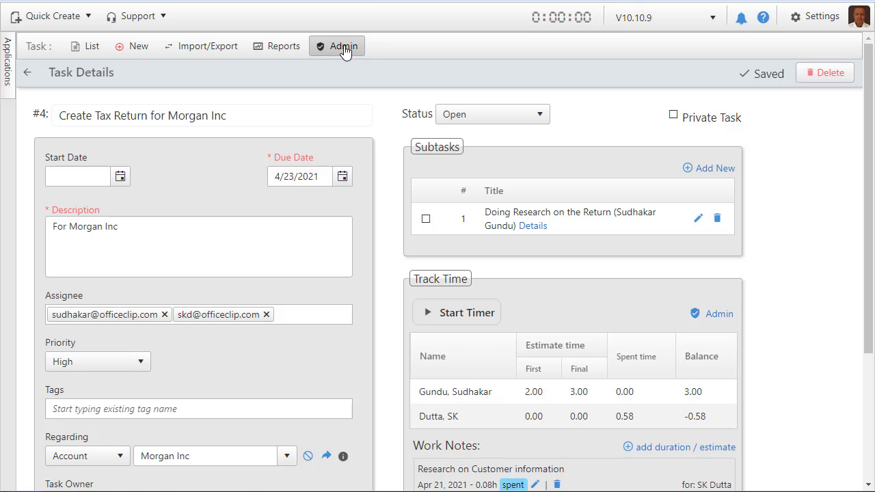
Examine the Status attribute's required property and its configurable items in the task field settings, without changing them.
{"action": "left_click", "coordinate": [344, 51]}
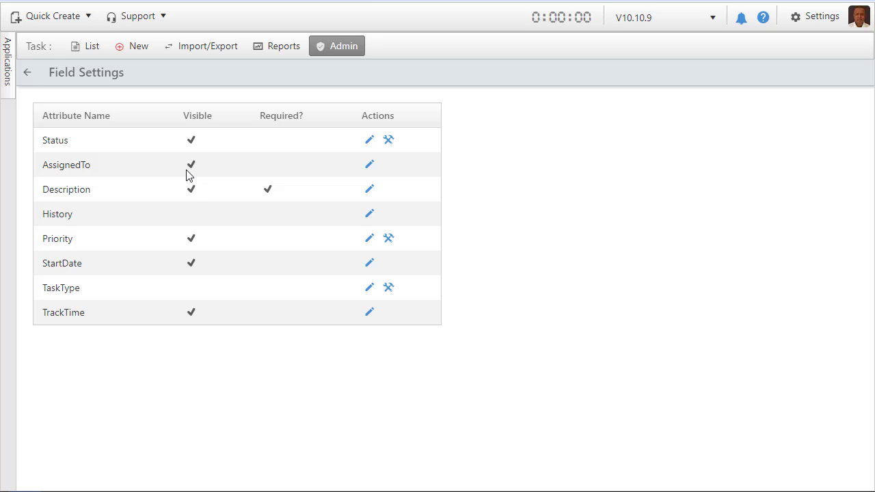
{"action": "left_click", "coordinate": [370, 140]}
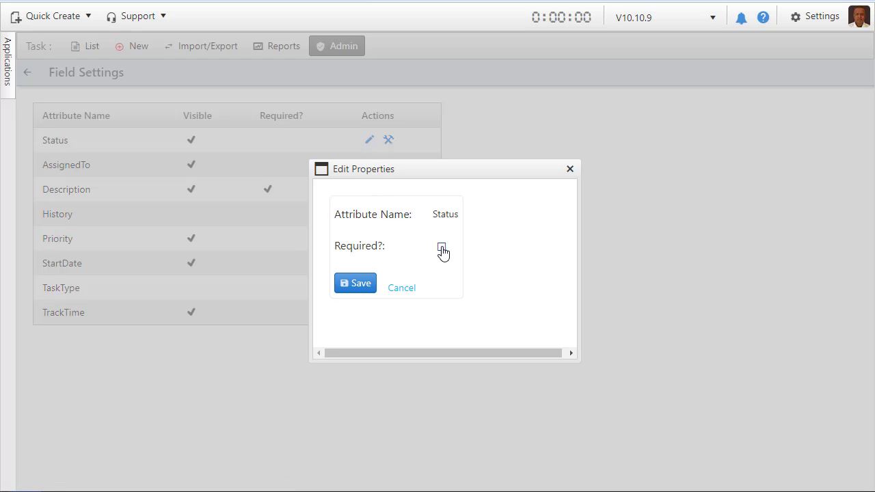
{"action": "left_click", "coordinate": [406, 290]}
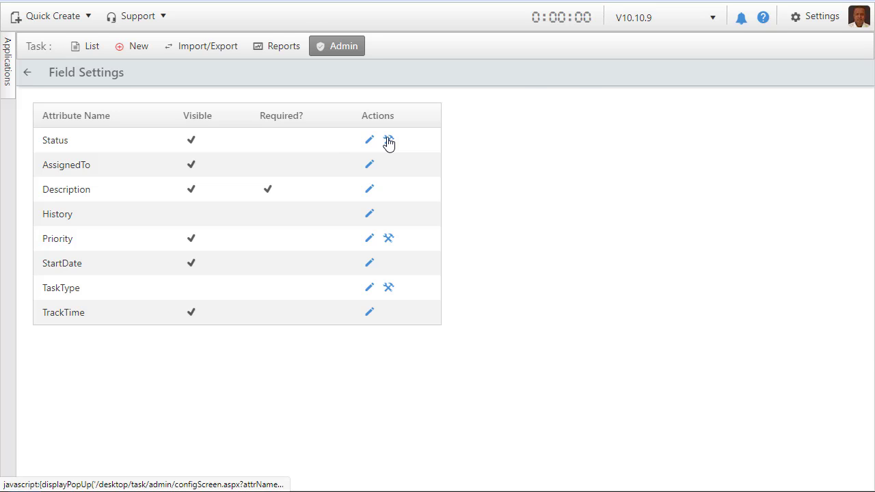
{"action": "left_click", "coordinate": [388, 141]}
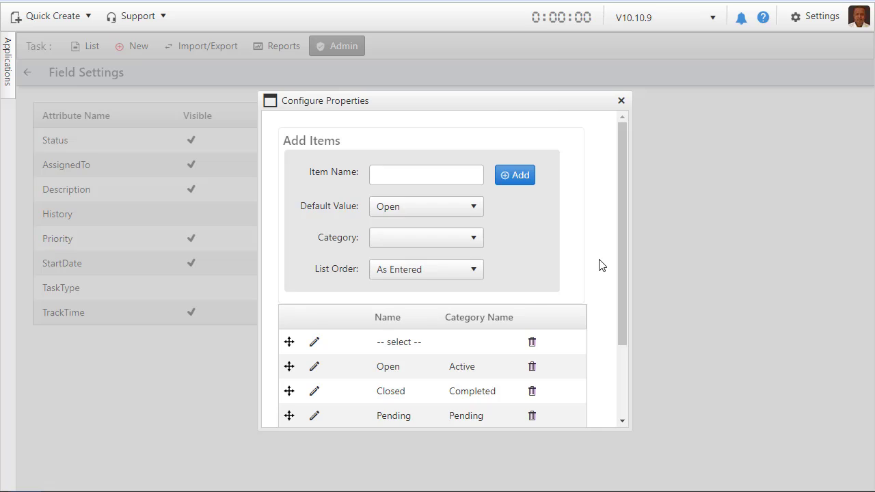
{"action": "scroll", "coordinate": [596, 272], "scroll_direction": "down", "scroll_amount": 3}
{"action": "scroll", "coordinate": [595, 275], "scroll_direction": "up", "scroll_amount": 3}
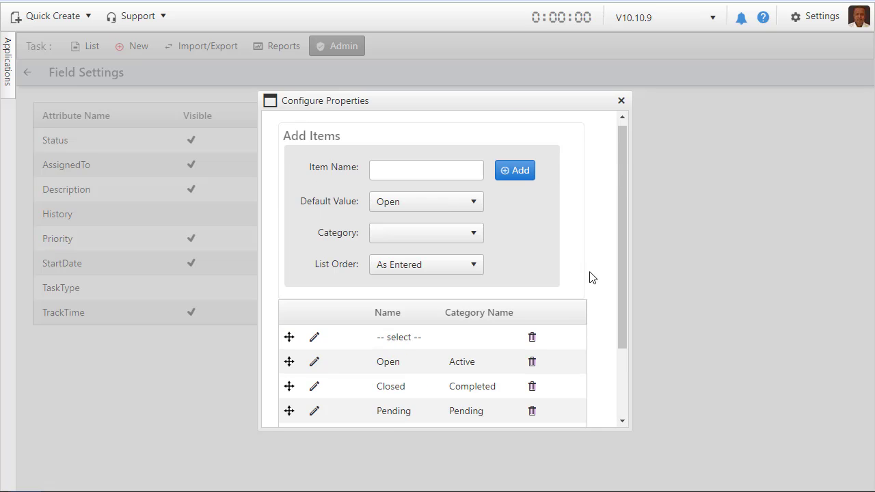
{"action": "left_click", "coordinate": [621, 103]}
Open the TrackTime Report for editing and review its general settings and selected fields.
{"action": "left_click", "coordinate": [271, 49]}
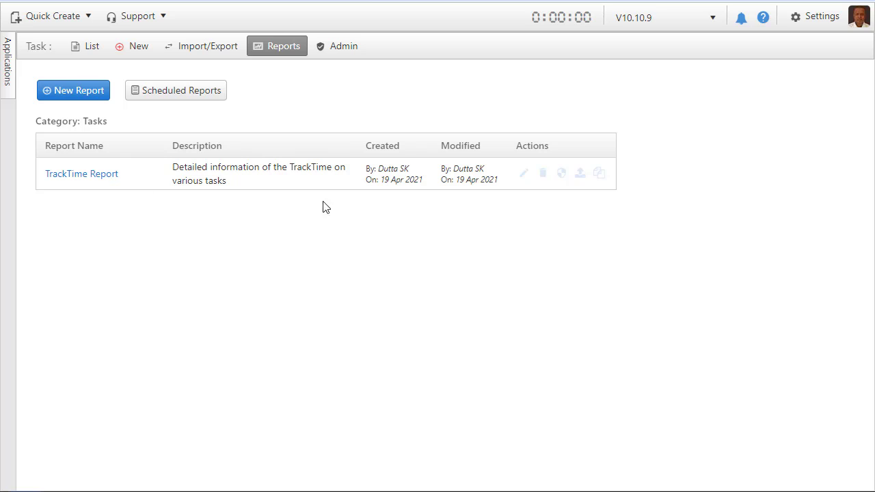
{"action": "left_click", "coordinate": [523, 175]}
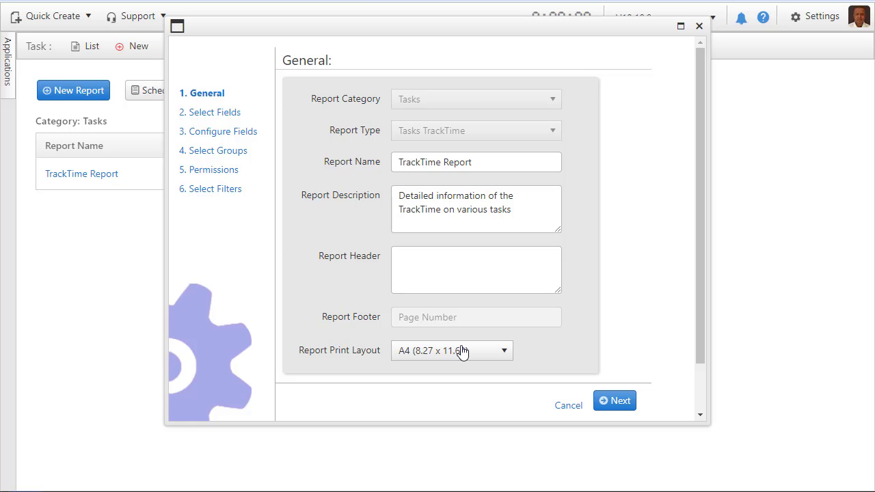
{"action": "left_click", "coordinate": [615, 404]}
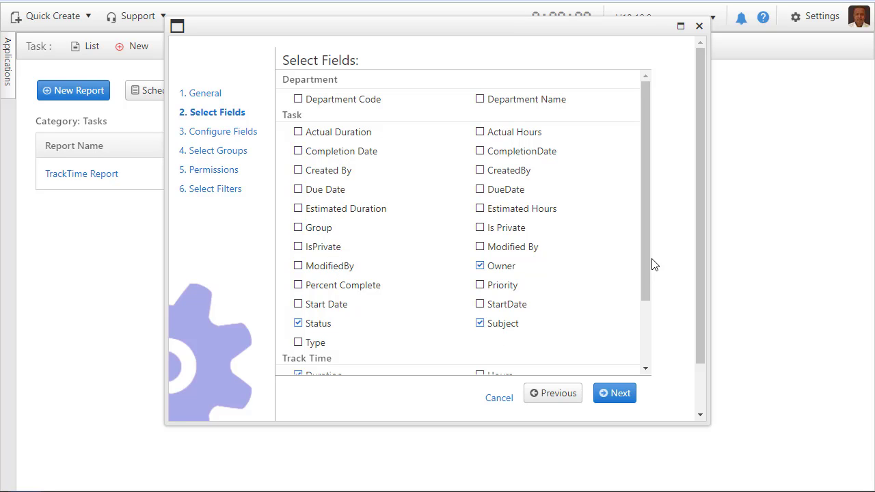
{"action": "left_click_drag", "start_coordinate": [647, 265], "coordinate": [647, 370]}
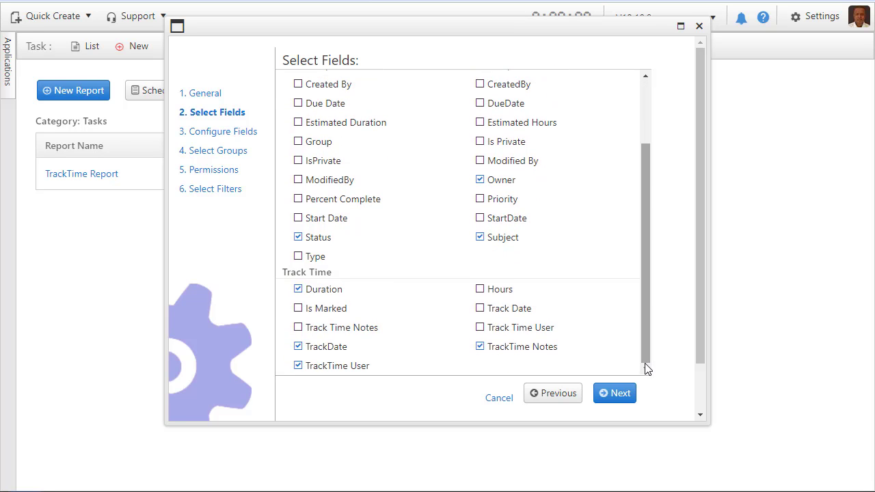
{"action": "left_click", "coordinate": [619, 393]}
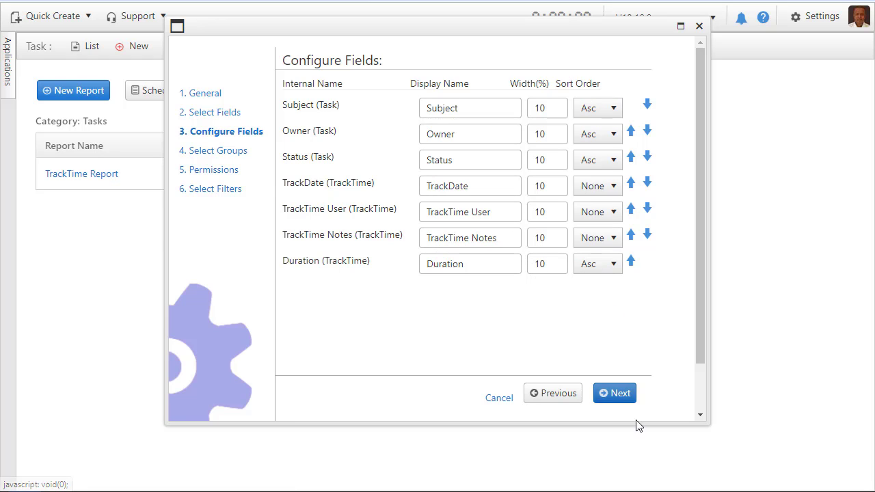
Go through the report's grouping, filter permissions and date and user filters, and save and view the report.
{"action": "left_click", "coordinate": [618, 394]}
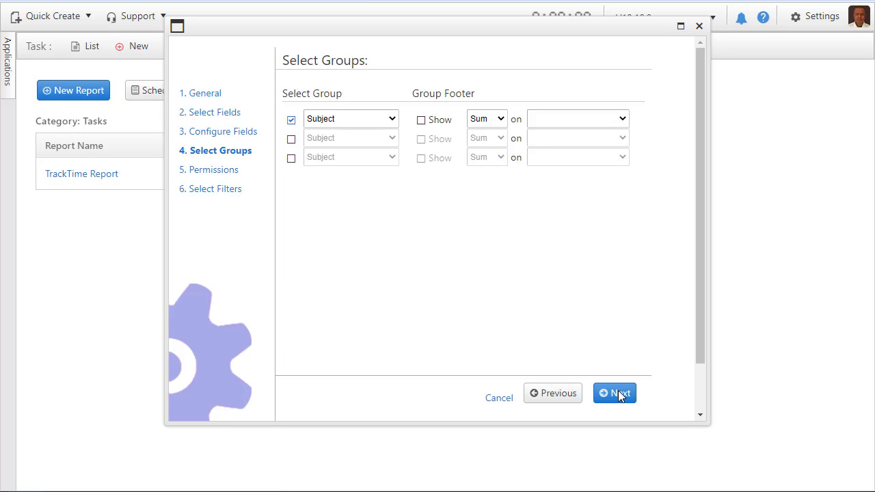
{"action": "left_click", "coordinate": [620, 395]}
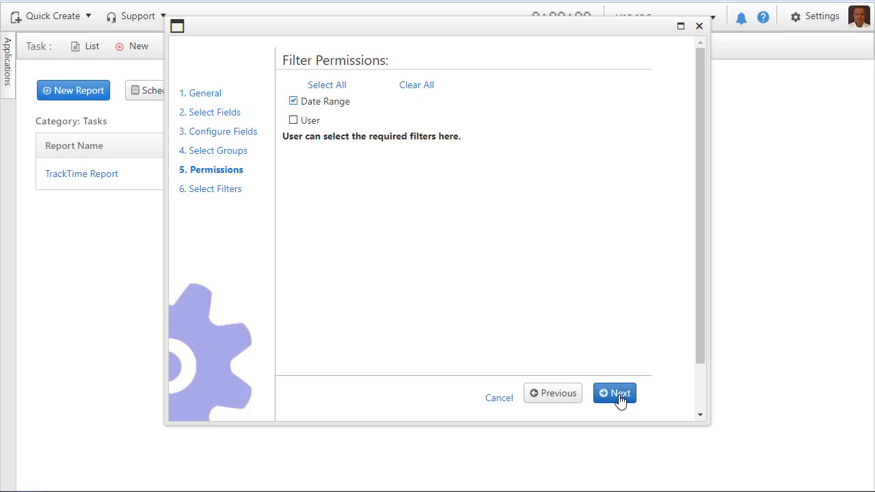
{"action": "left_click", "coordinate": [619, 396]}
{"action": "left_click", "coordinate": [619, 397]}
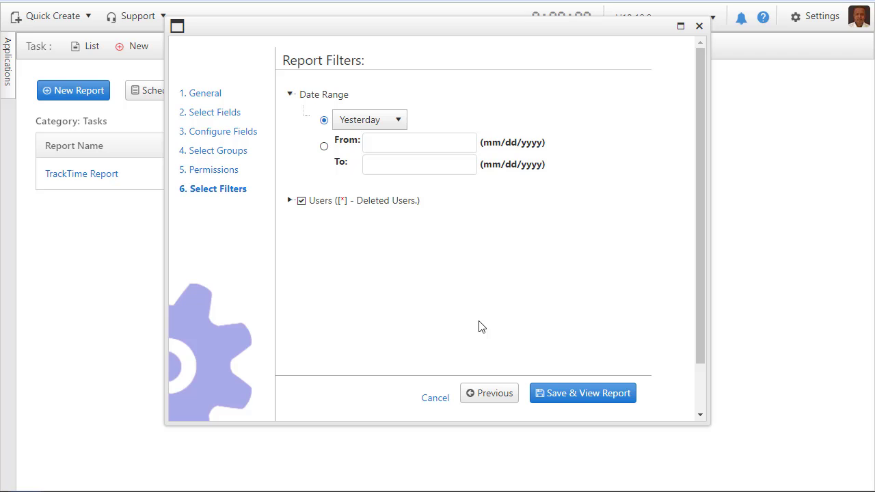
{"action": "left_click", "coordinate": [290, 201]}
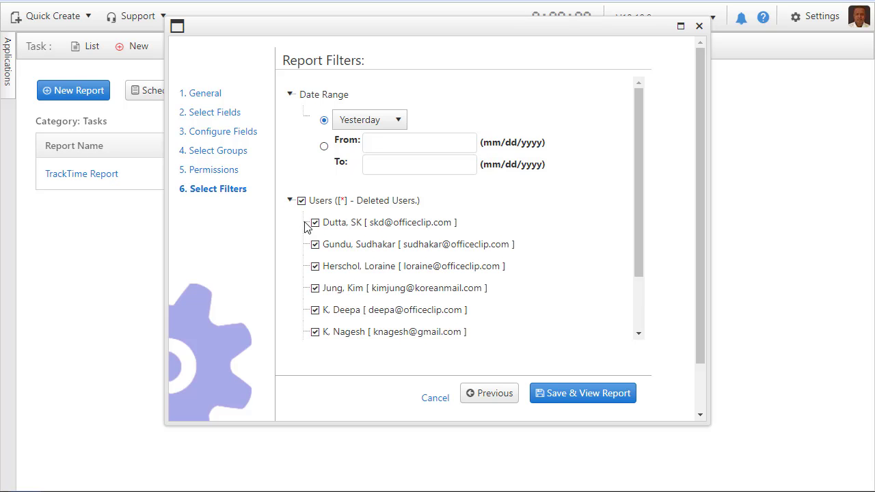
{"action": "left_click", "coordinate": [585, 400]}
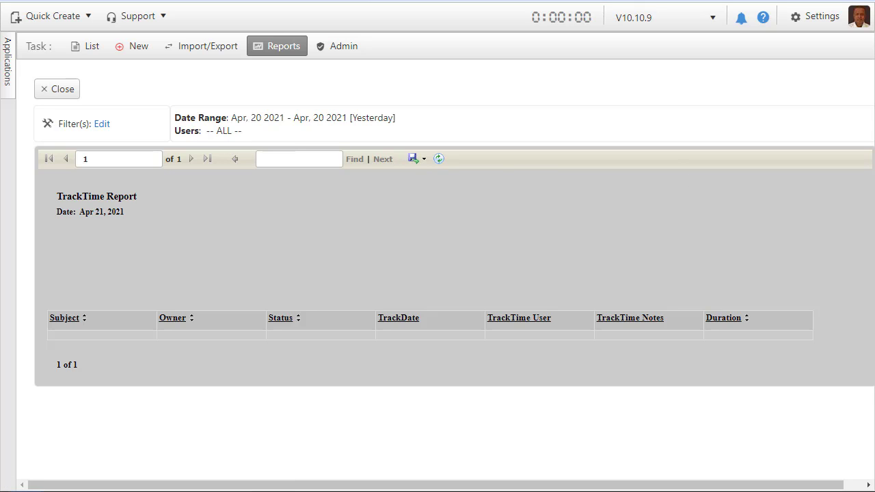
Set the TrackTime Report's date range filter to All Time and apply it.
{"action": "left_click", "coordinate": [101, 125]}
{"action": "left_click", "coordinate": [275, 209]}
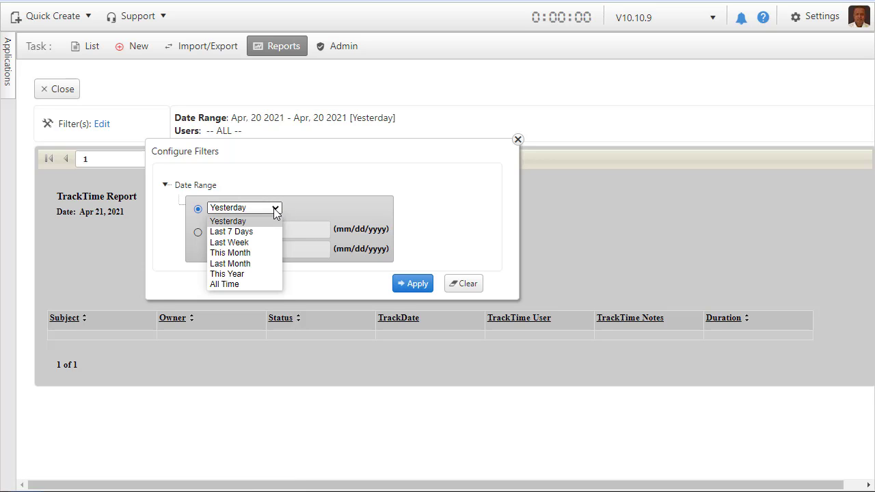
{"action": "left_click", "coordinate": [237, 284]}
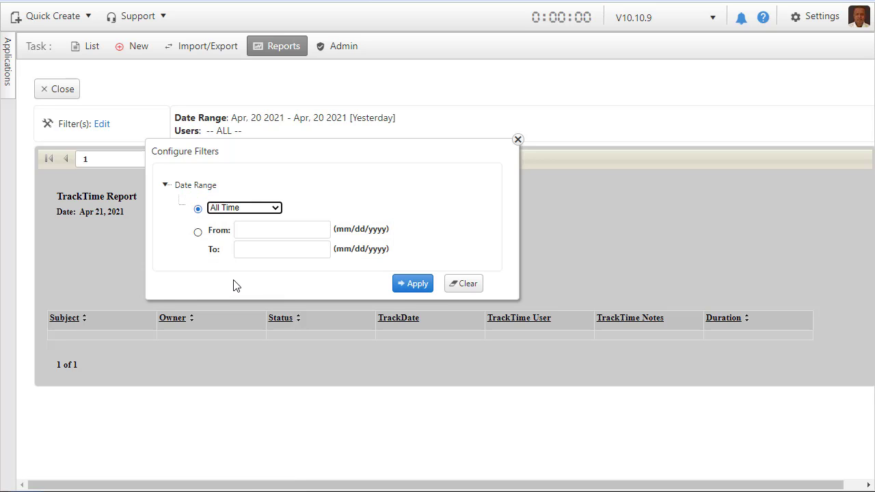
{"action": "left_click", "coordinate": [416, 283]}
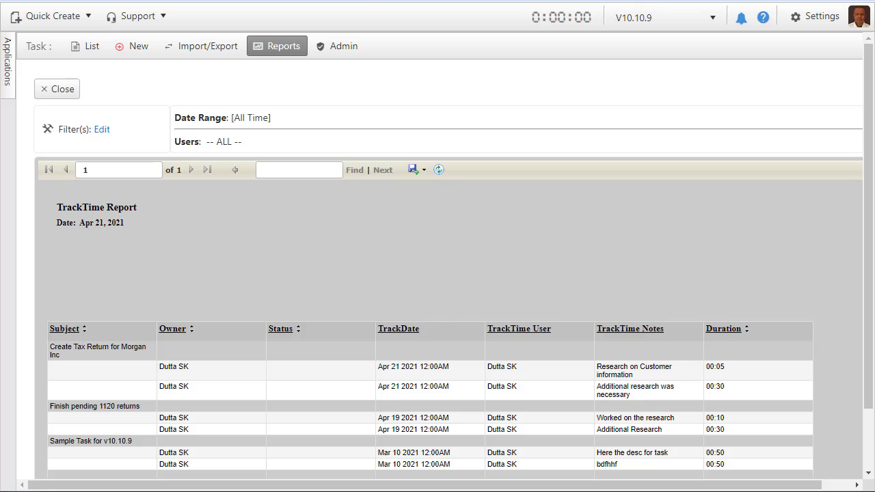
Check the report's available export formats and open the import and export options for tasks.
{"action": "left_click", "coordinate": [416, 171]}
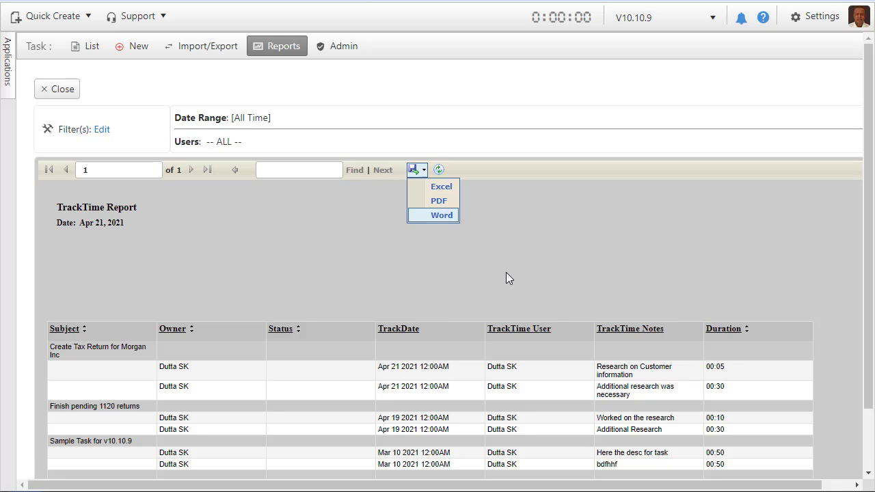
{"action": "left_click", "coordinate": [210, 48]}
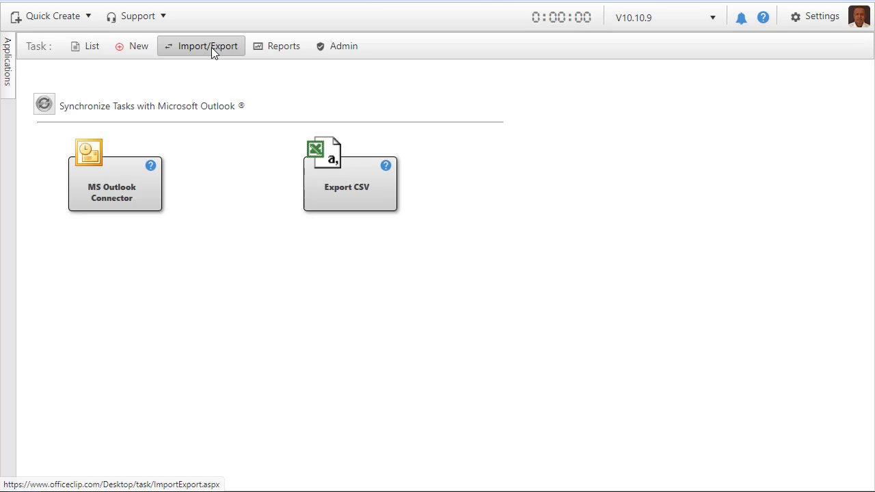